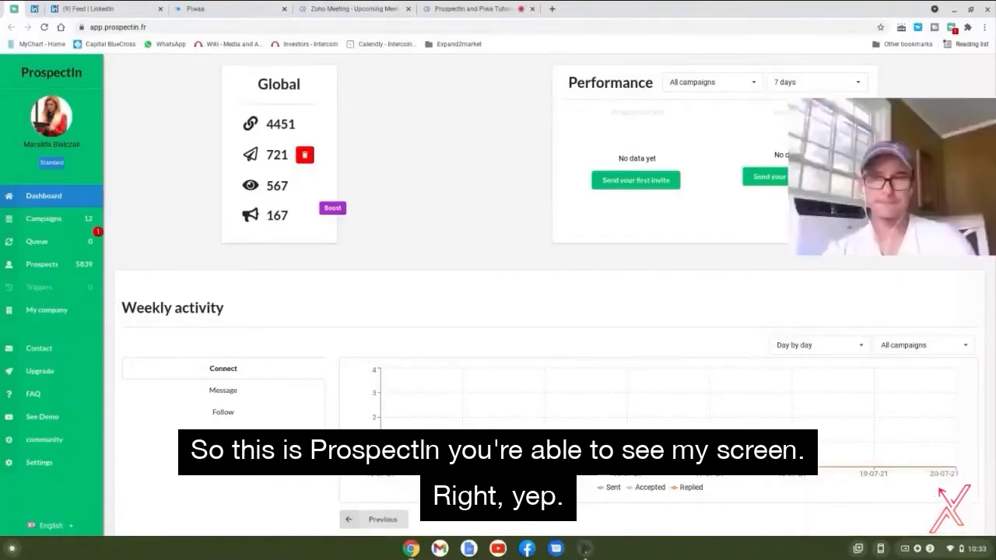
Step: Review the dashboard's global network figures and the period and campaign options for the weekly activity chart
scroll(552, 296, down, 1)
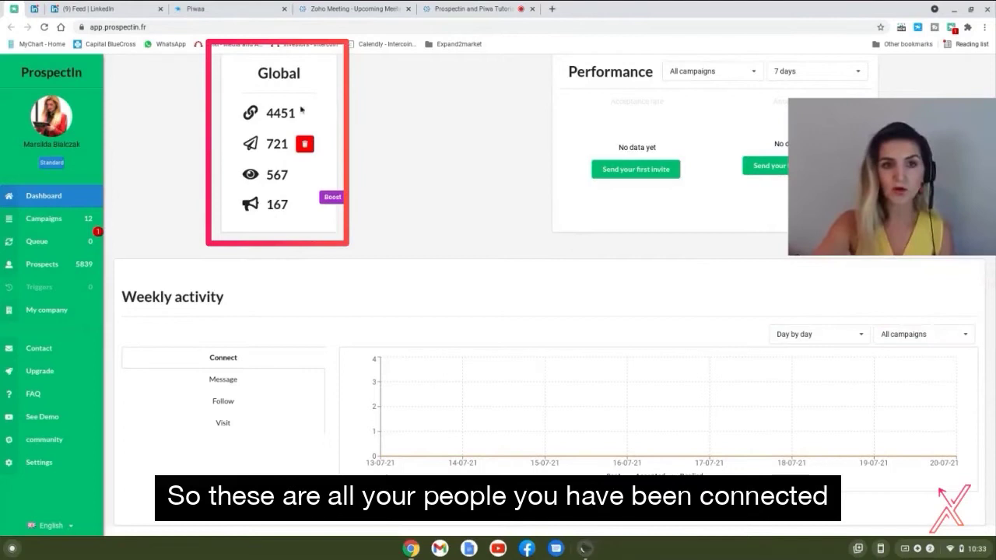
mouse_move(298, 111)
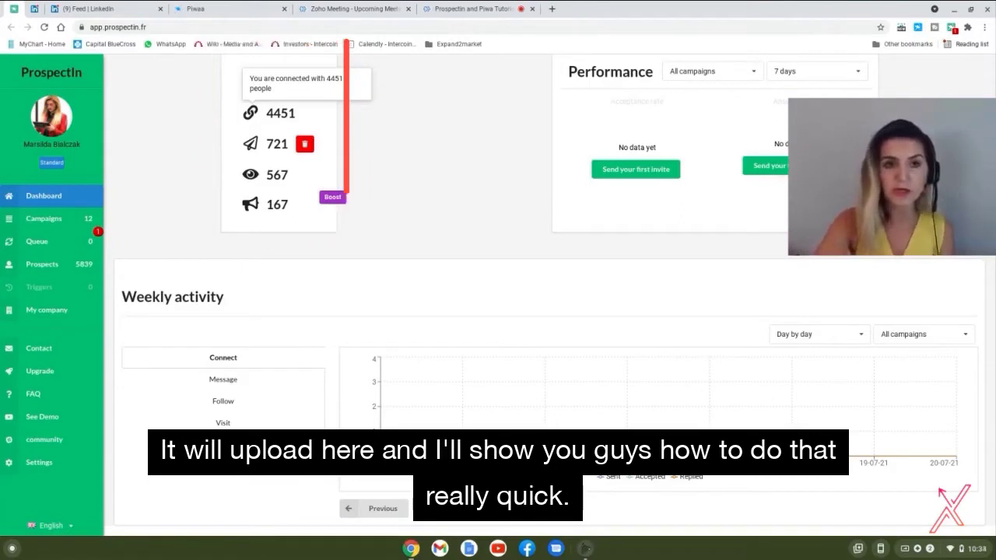
mouse_move(278, 177)
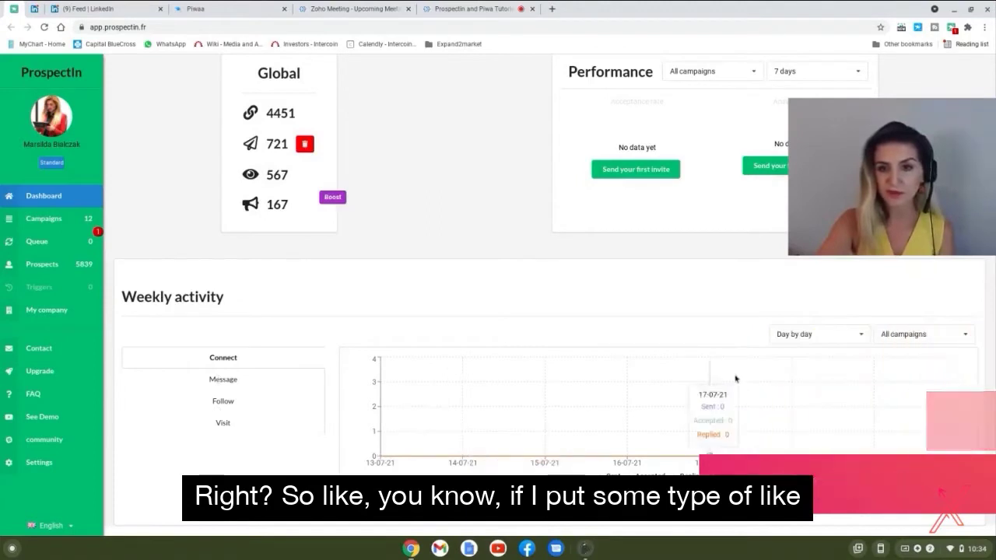
click(861, 335)
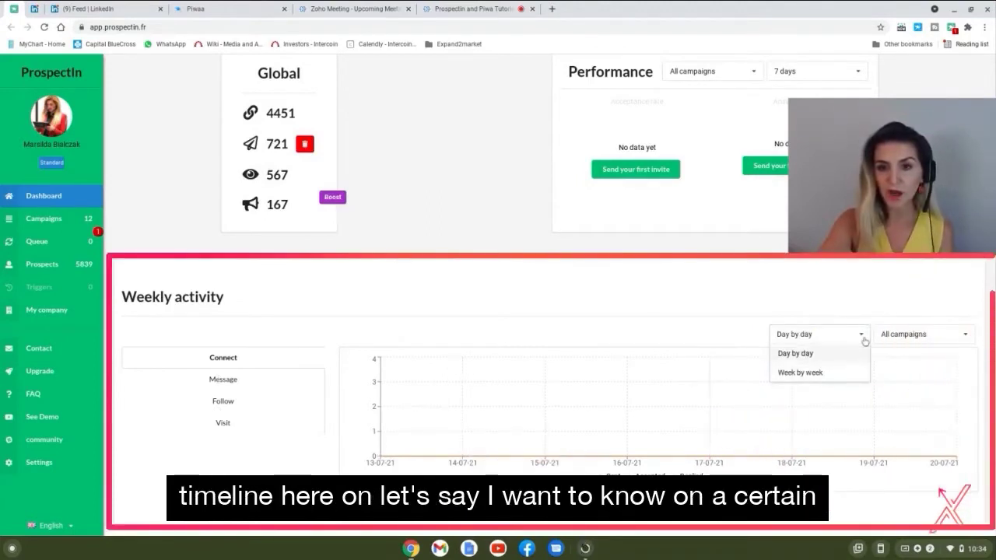
click(965, 336)
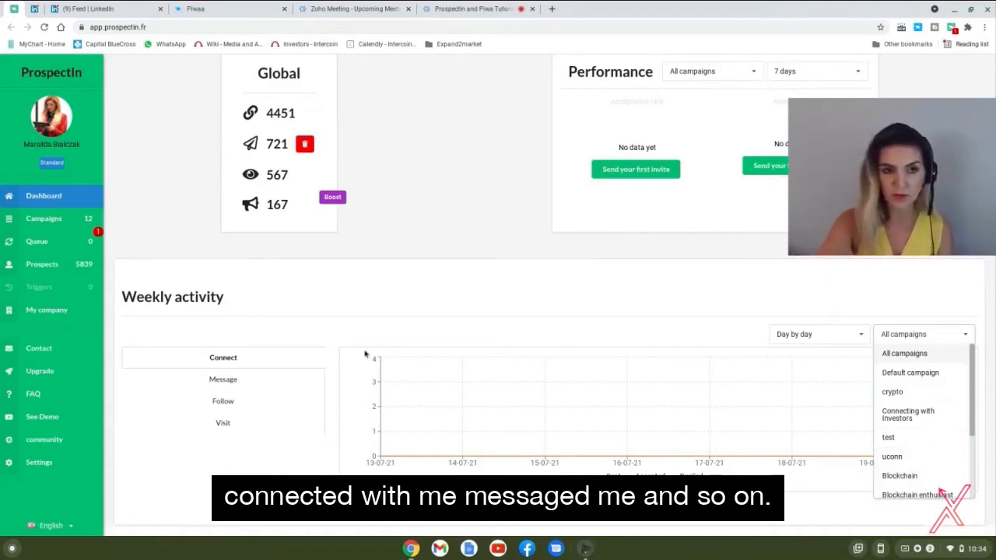
Step: Look over the default campaign's page and the action queue, dismissing the empty-queue notice
click(36, 219)
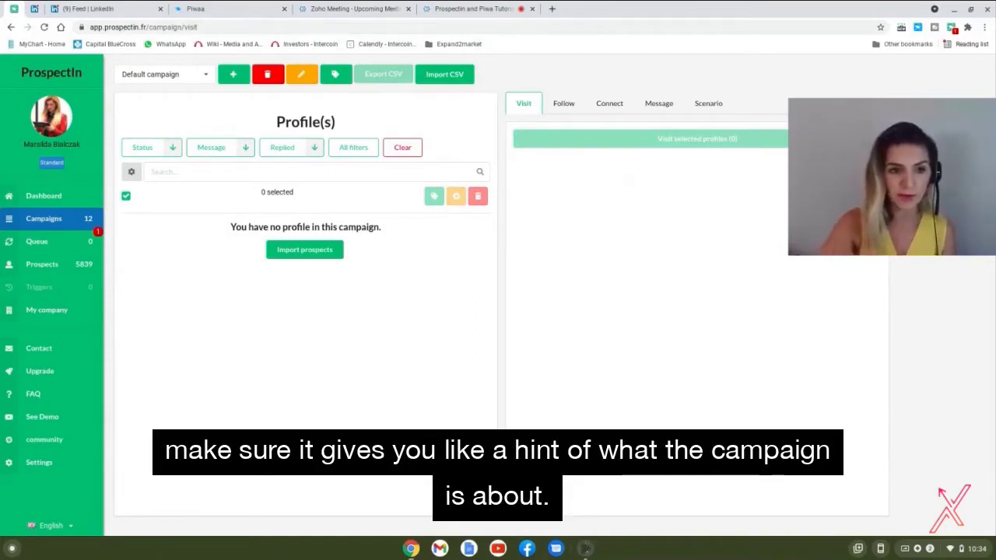
click(39, 242)
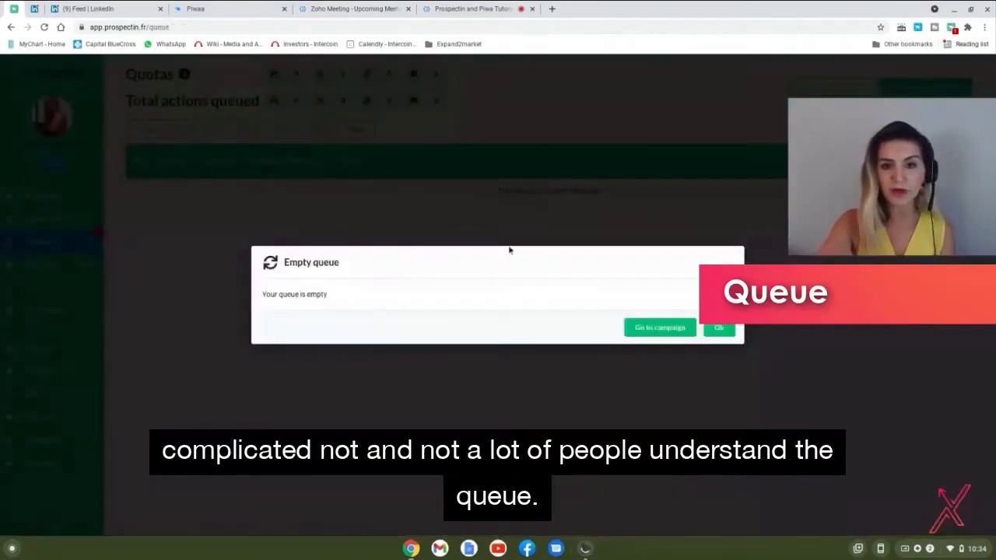
click(718, 327)
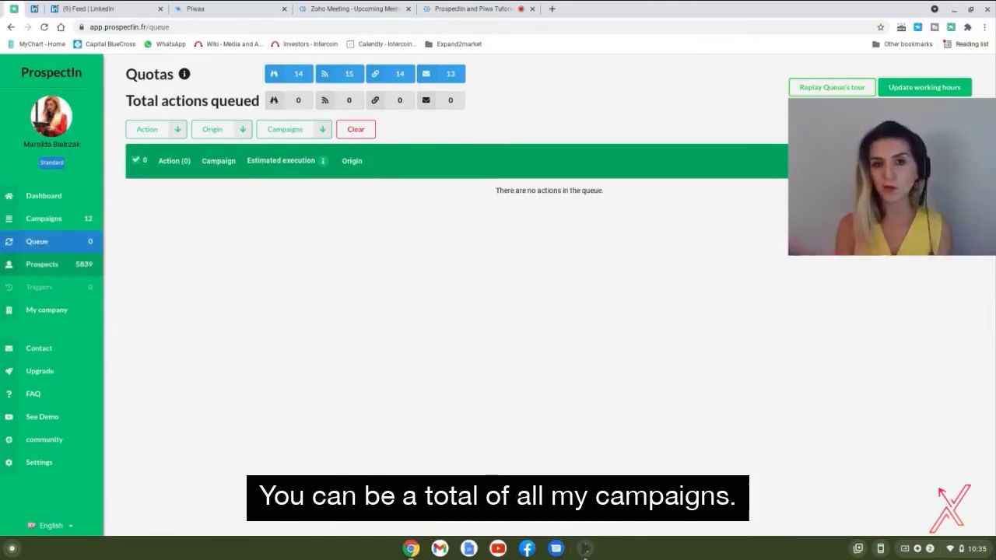
click(69, 311)
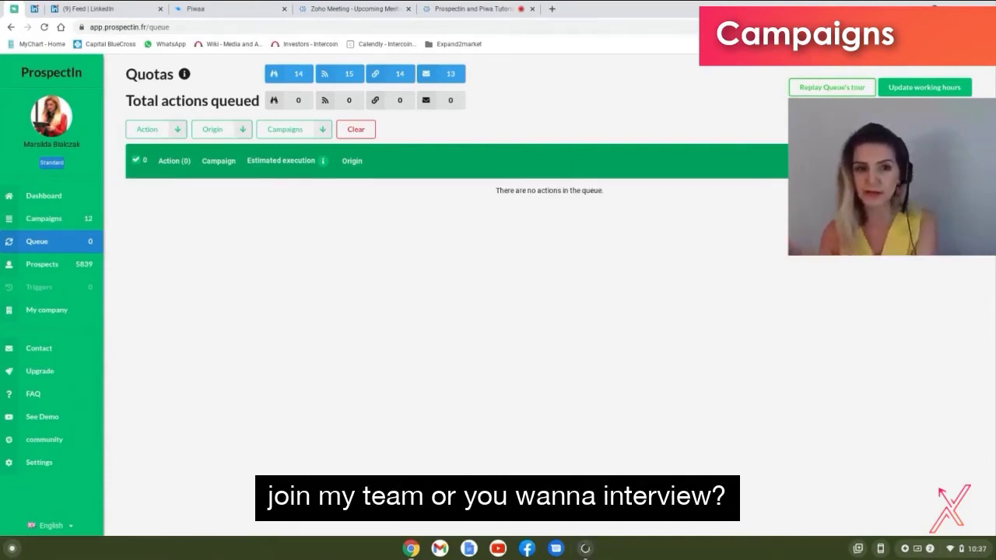
Step: Create a new campaign named "Real Estate USA/ Realtor/ 2nd connection"
click(37, 222)
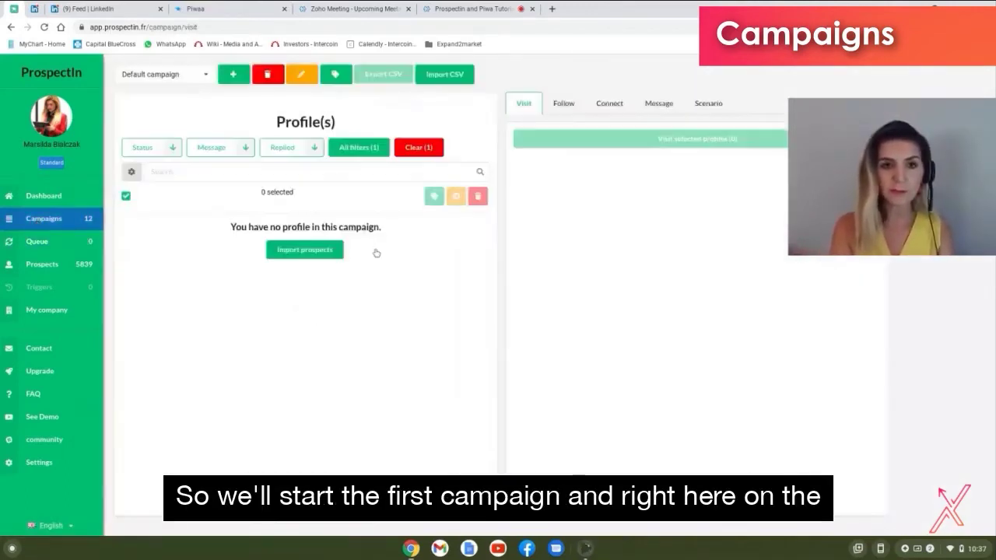
click(233, 75)
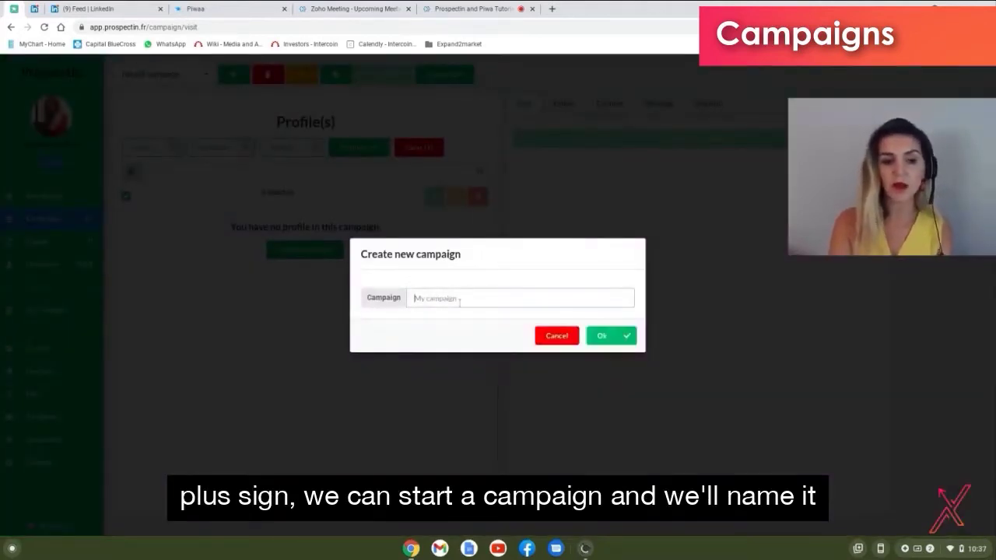
text(Real Estate)
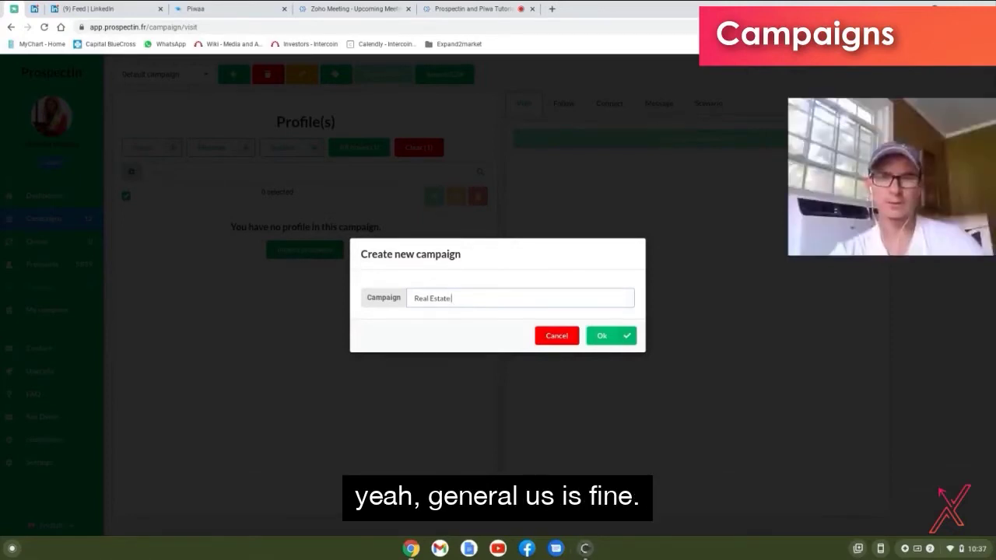
text(USA)
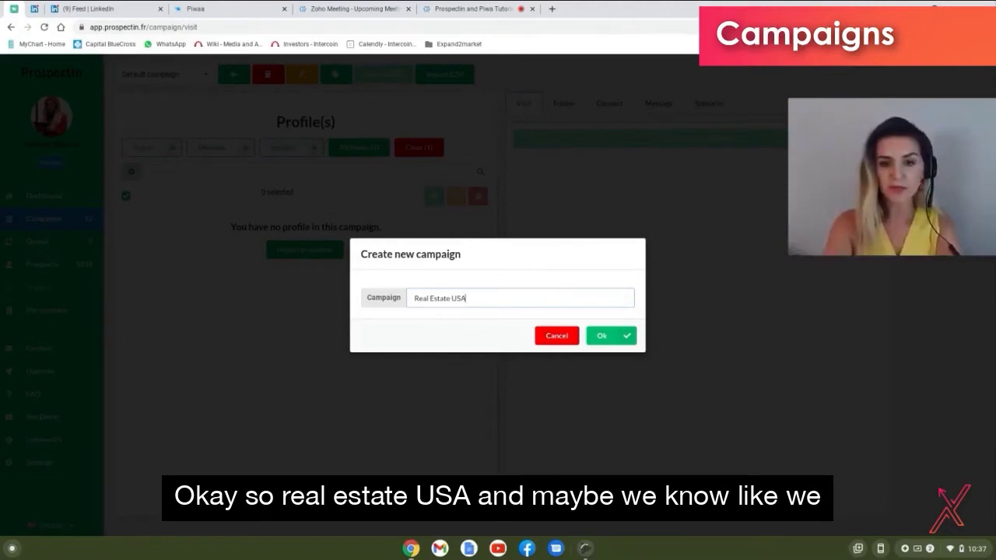
text(/)
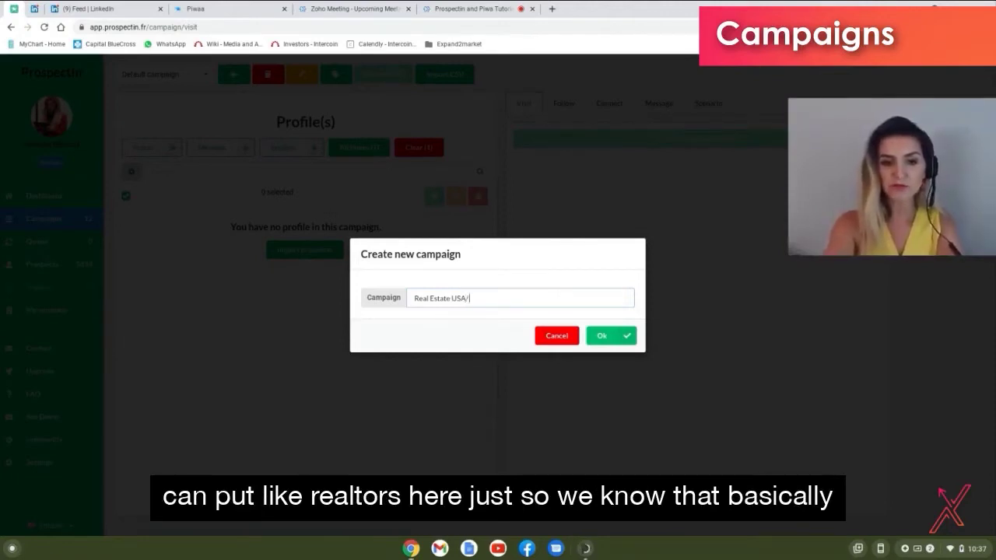
text( Realtor)
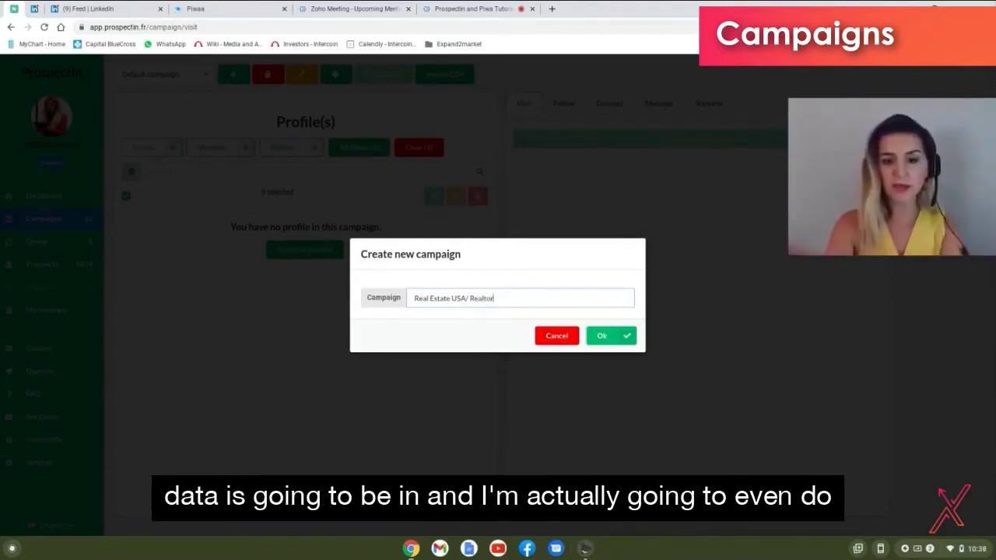
text(/)
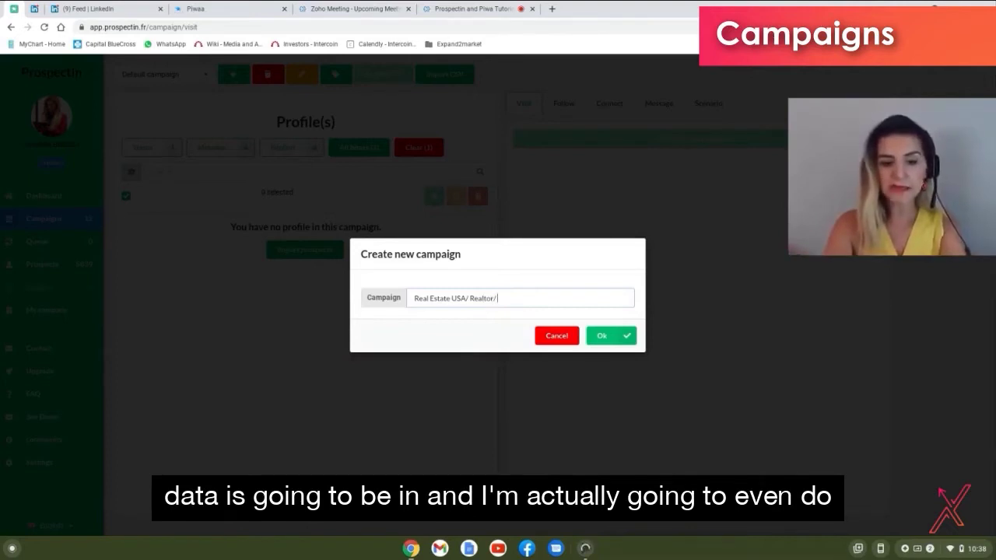
text( 2nd)
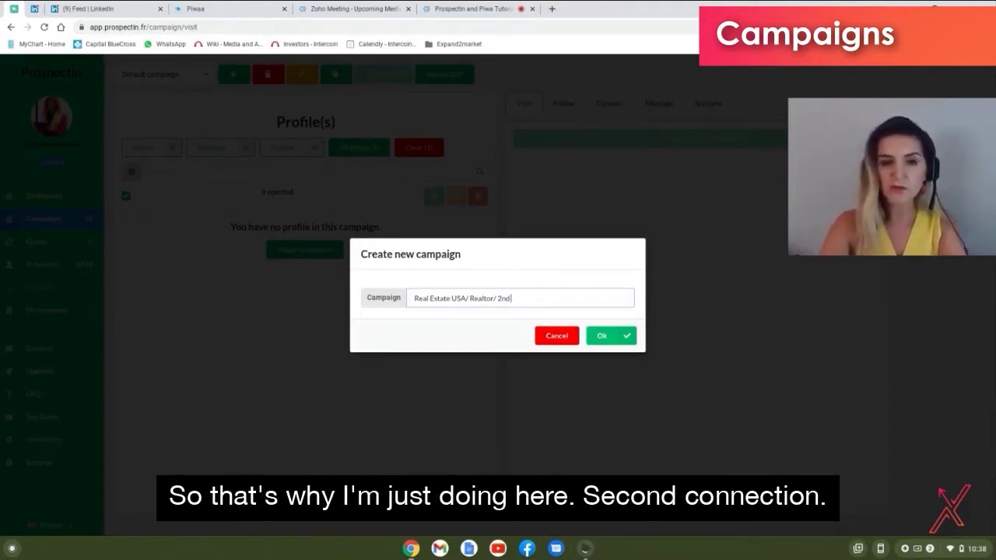
text(connection)
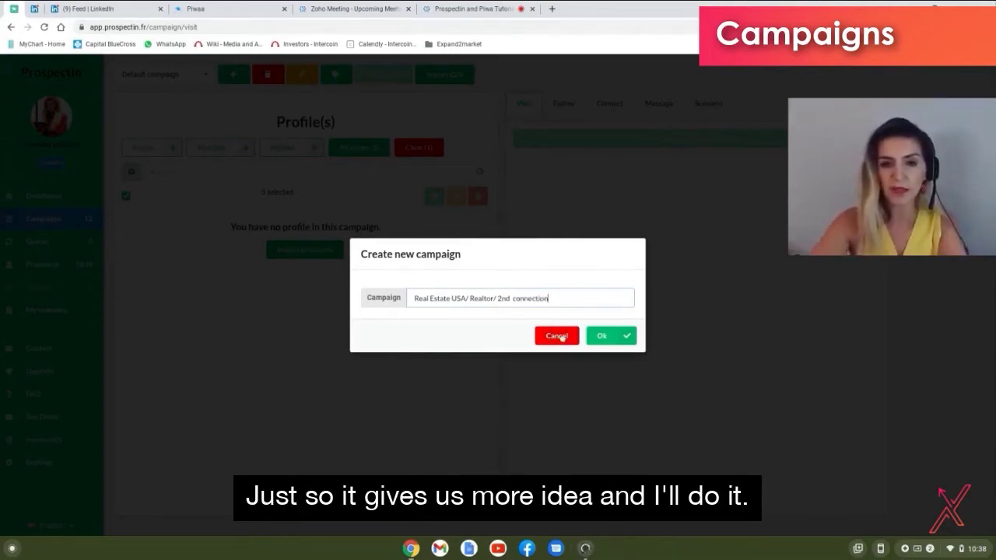
click(600, 336)
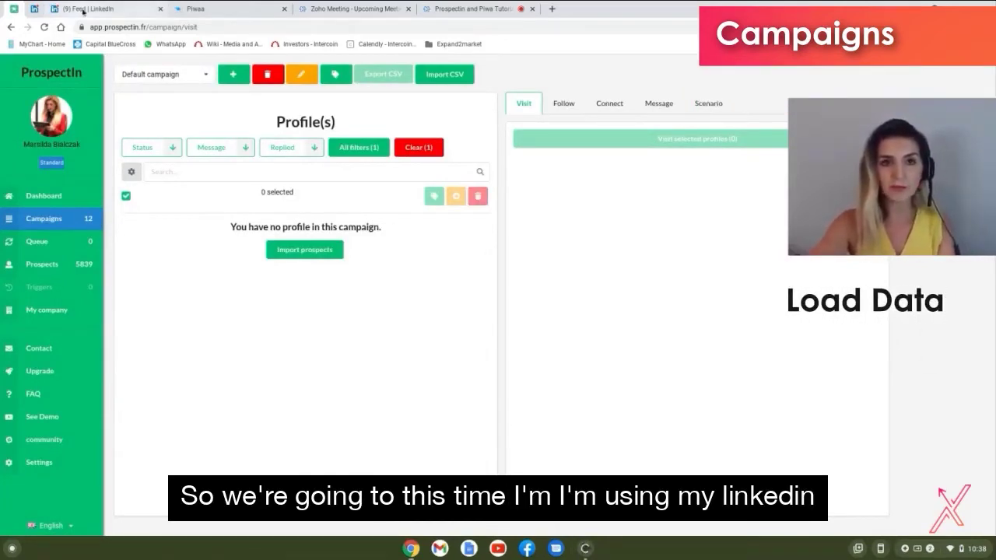
Step: Switch to LinkedIn, search for "realtor" and limit the results to people
click(84, 10)
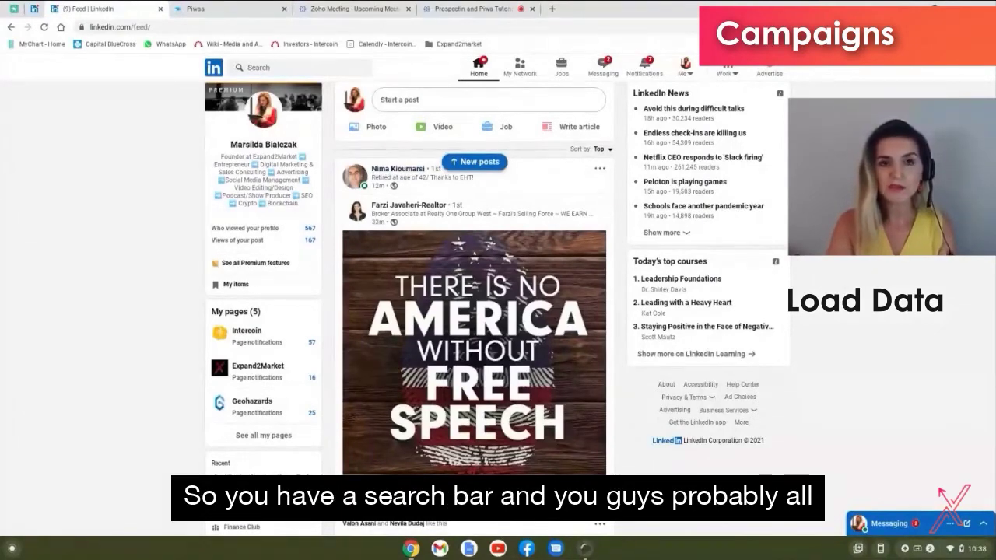
click(268, 67)
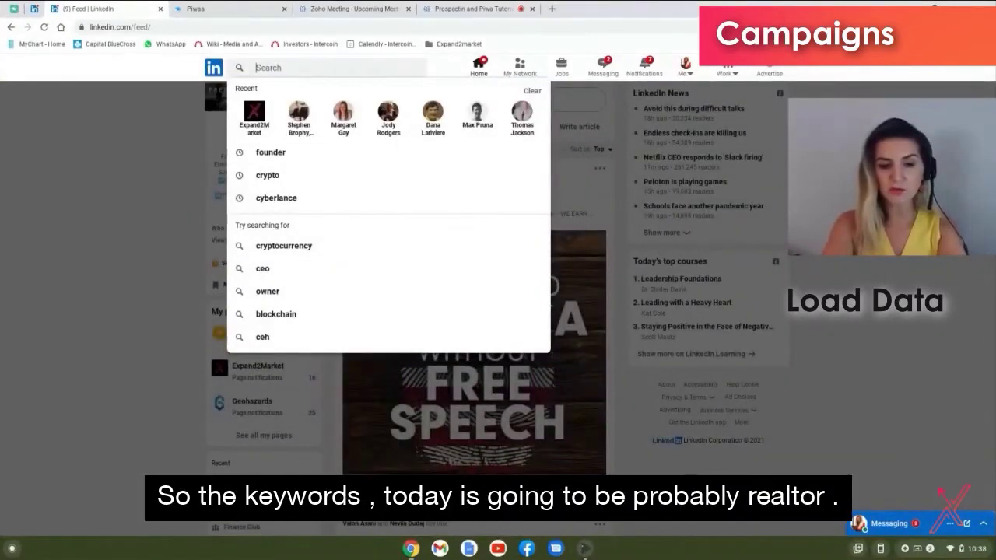
text(real)
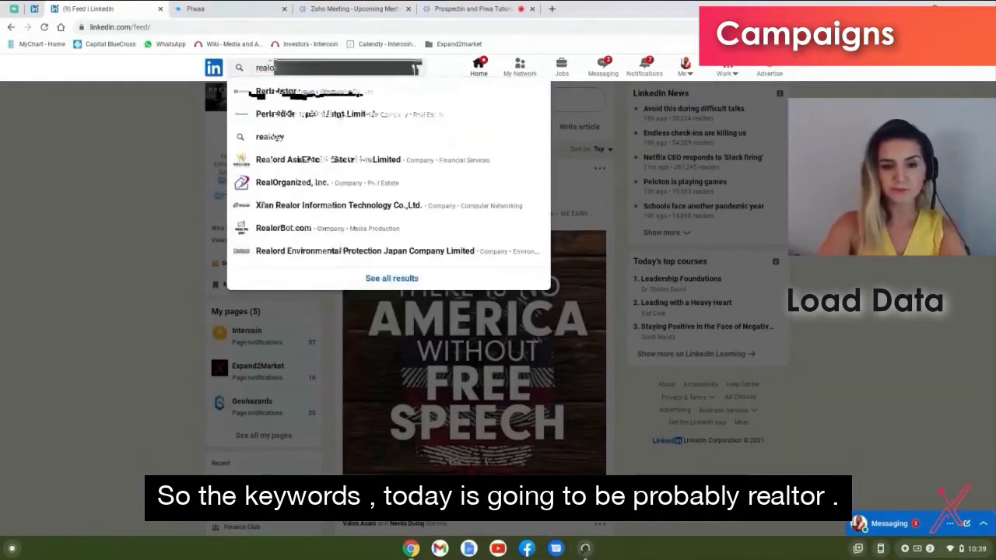
text(tor)
key(Return)
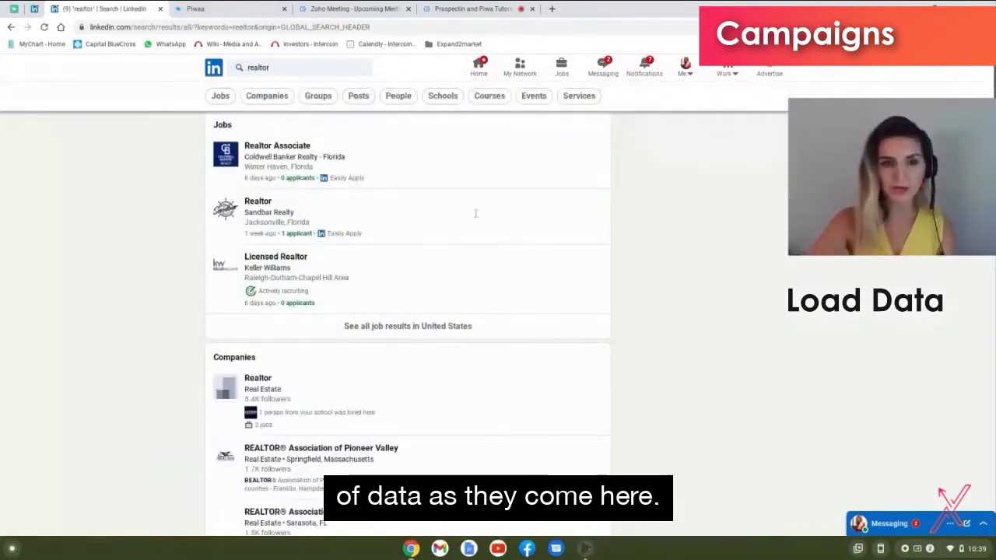
click(398, 98)
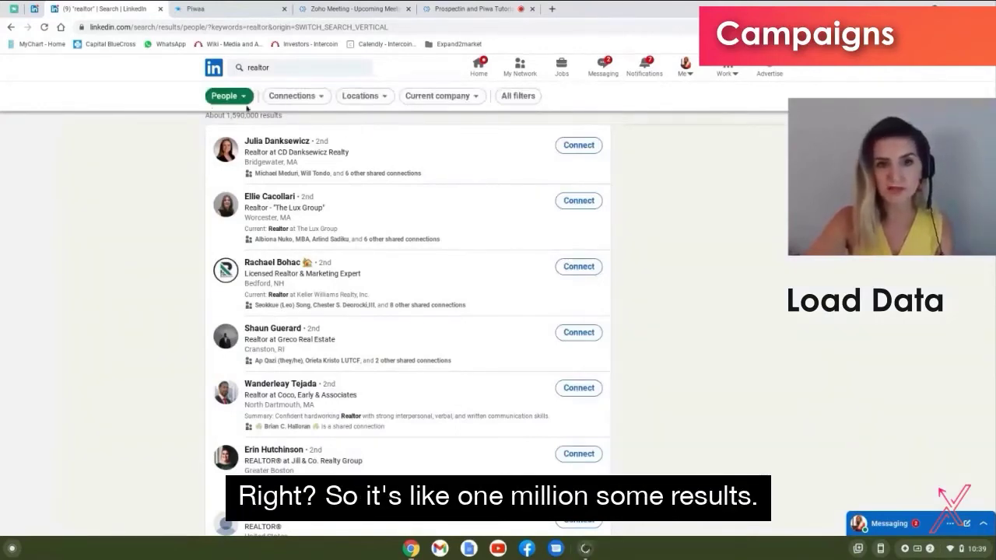
Step: Filter the people results to the locations United States, Greater Boston and Massachusetts, and to 2nd-degree connections
click(381, 100)
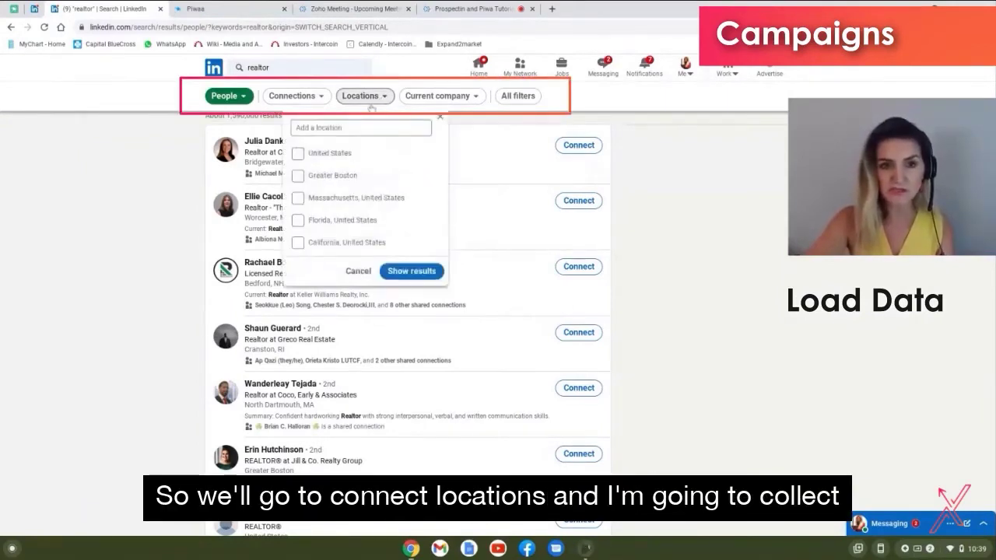
click(298, 154)
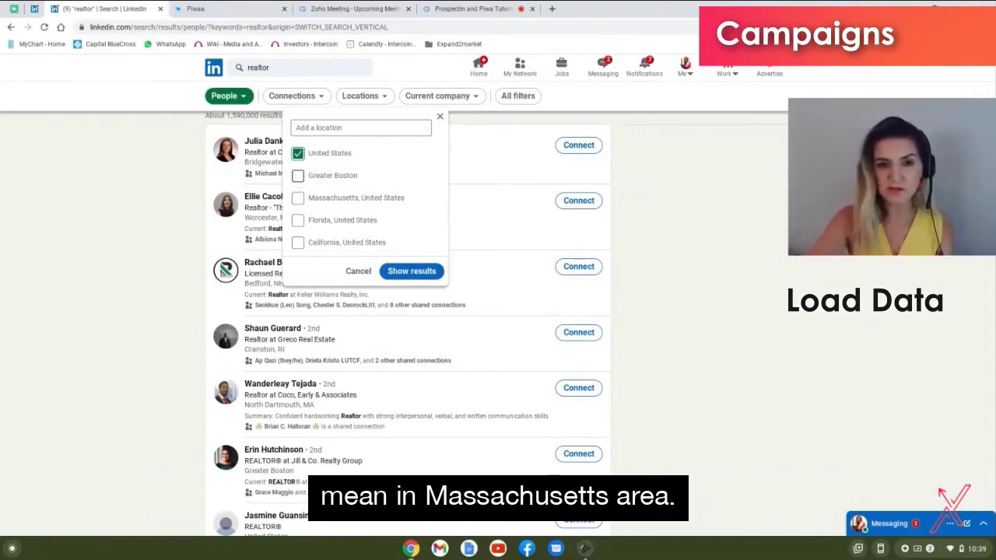
click(298, 177)
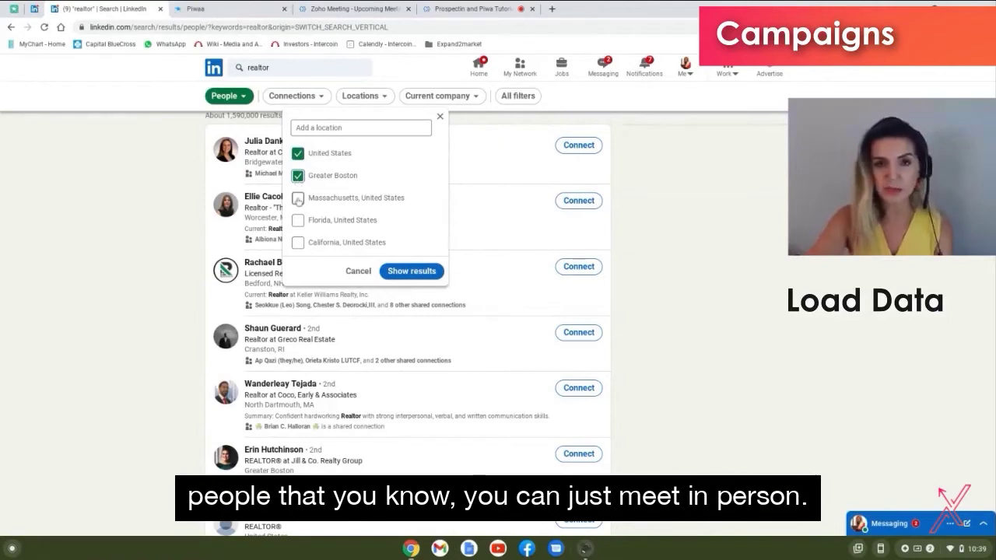
click(298, 199)
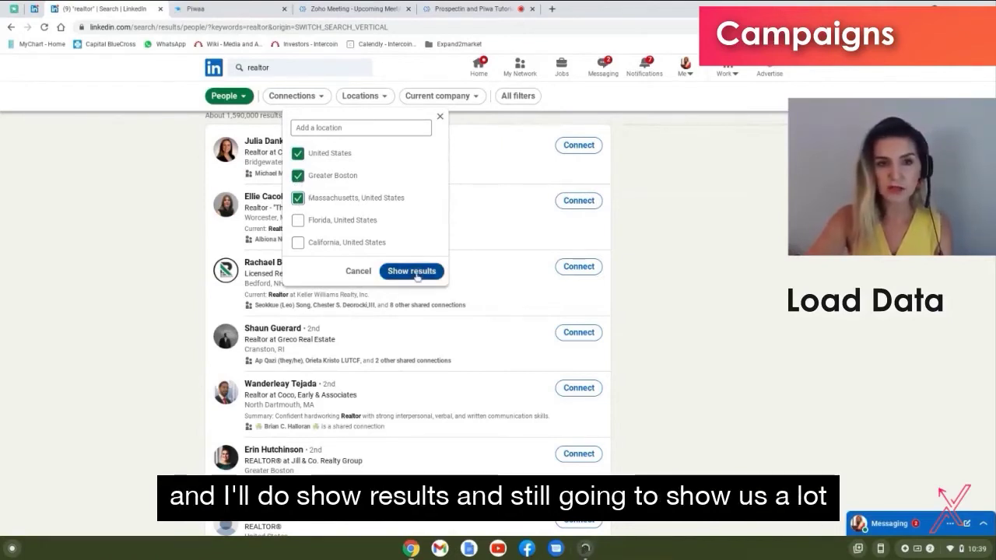
click(412, 271)
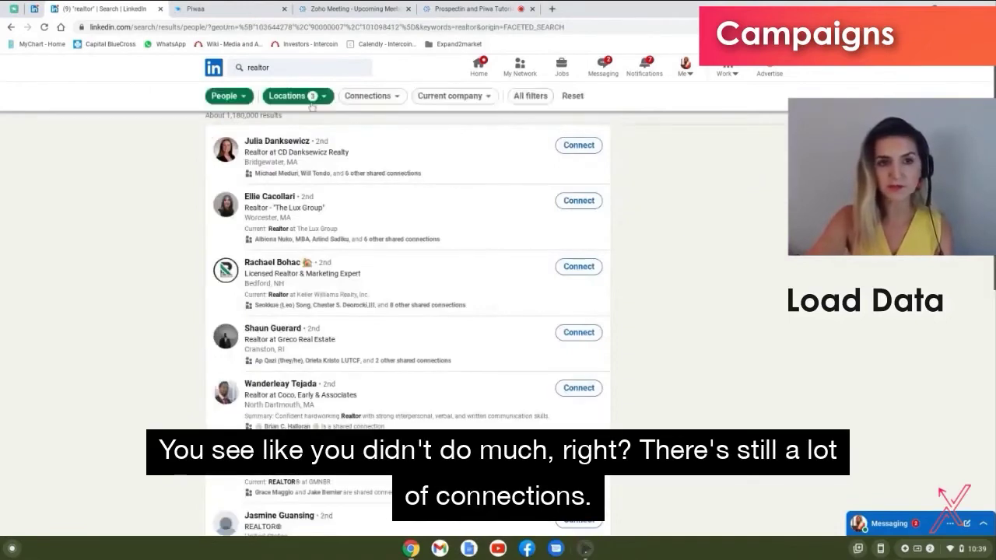
click(379, 97)
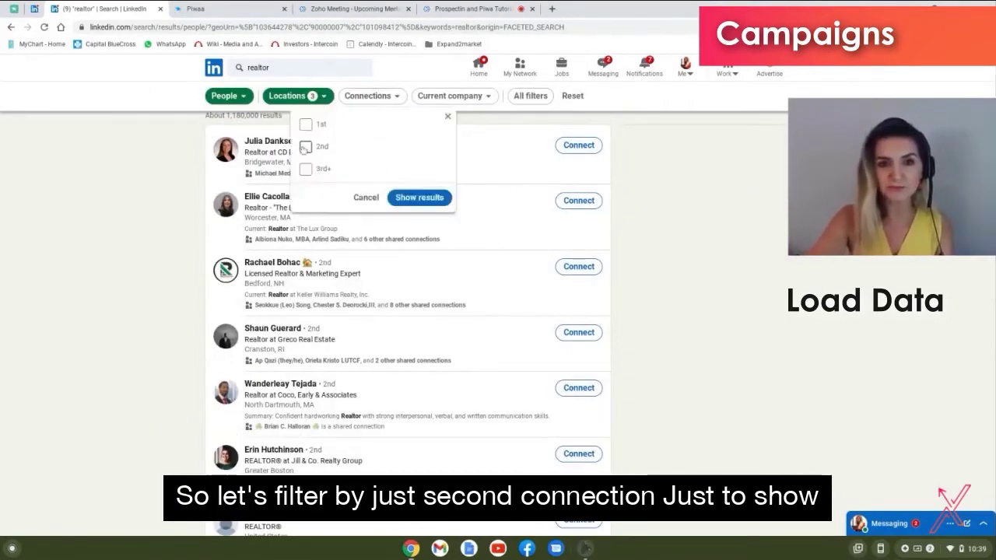
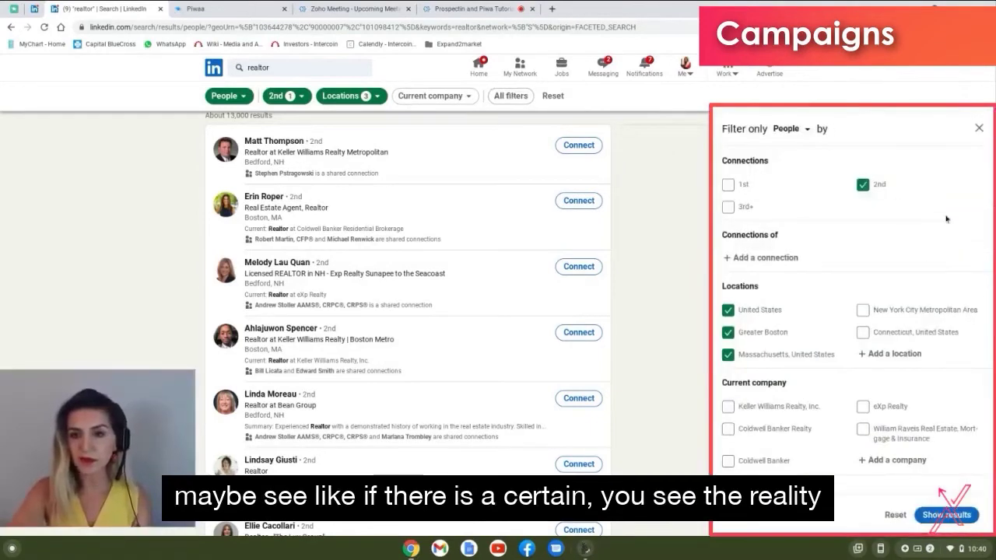
Step: Select Keller Williams Realty, Inc., Coldwell Banker Realty, Coldwell Banker and William Raveis Real Estate, Mortgage & Insurance as current-company filters
scroll(945, 216, down, 2)
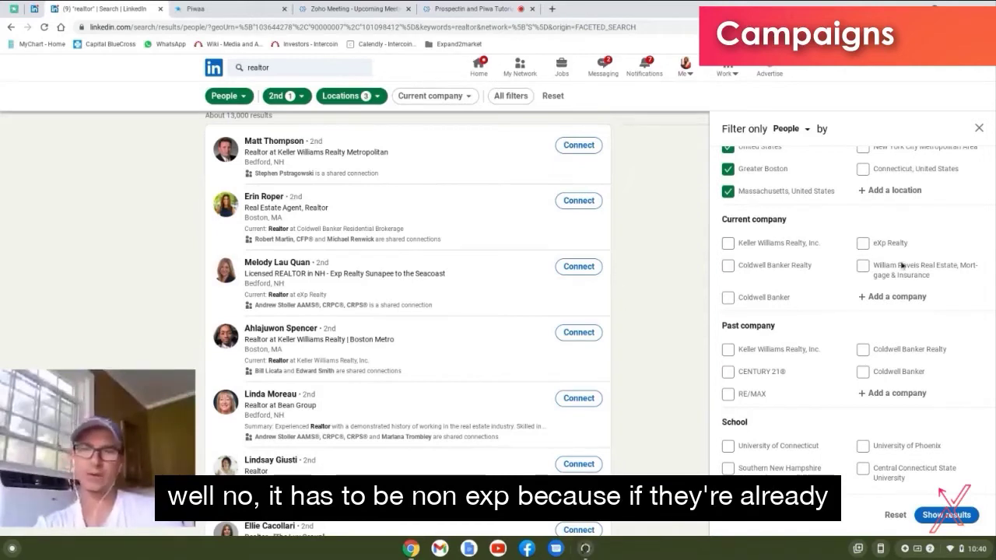
click(864, 267)
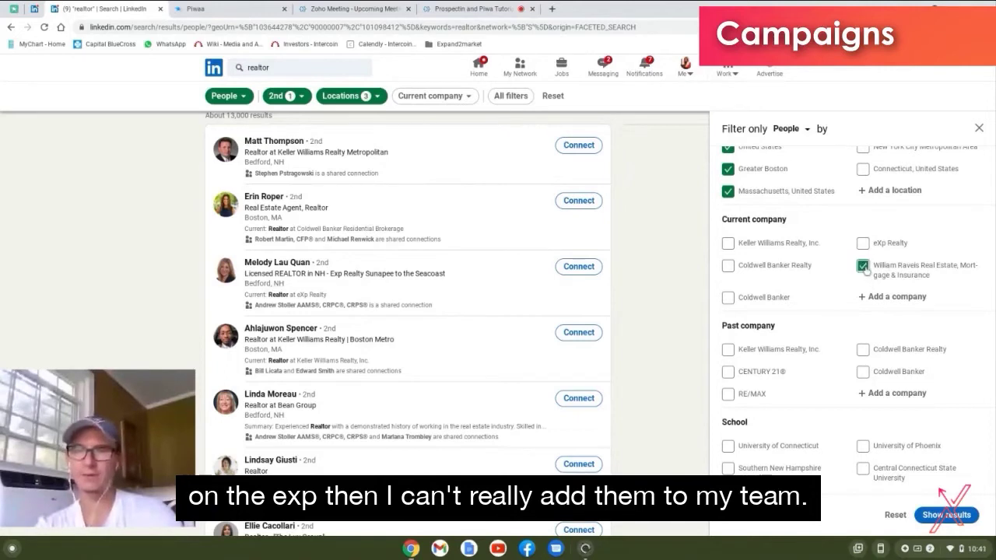
click(728, 298)
click(728, 266)
click(728, 244)
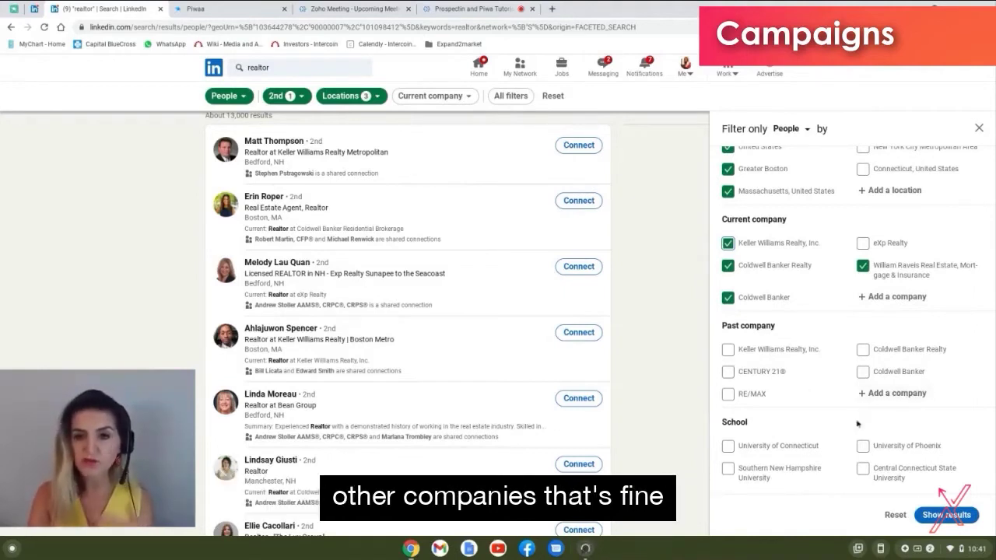
scroll(857, 423, down, 3)
scroll(849, 327, down, 1)
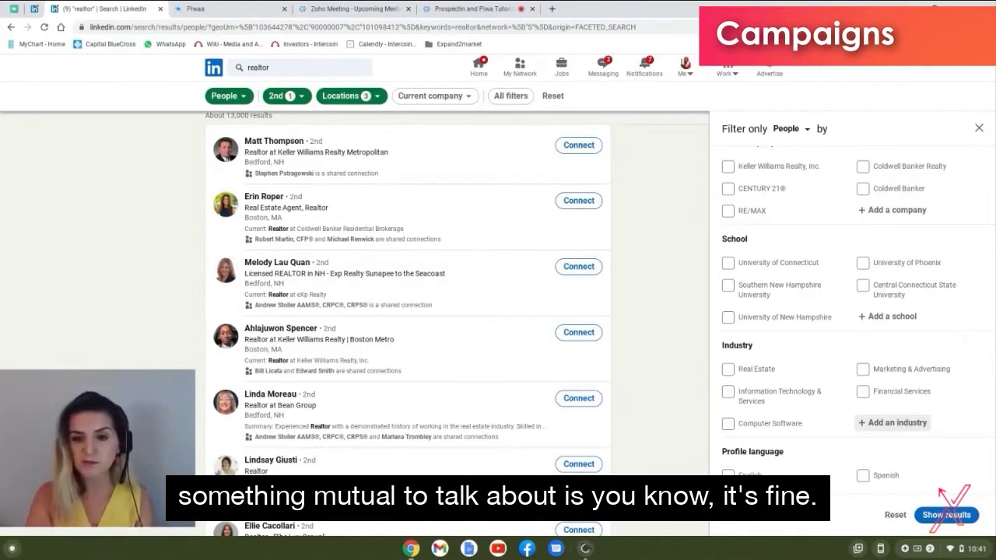
Step: Review the remaining people-search filters and show the results for the chosen companies, locations and connection degree
scroll(852, 316, down, 4)
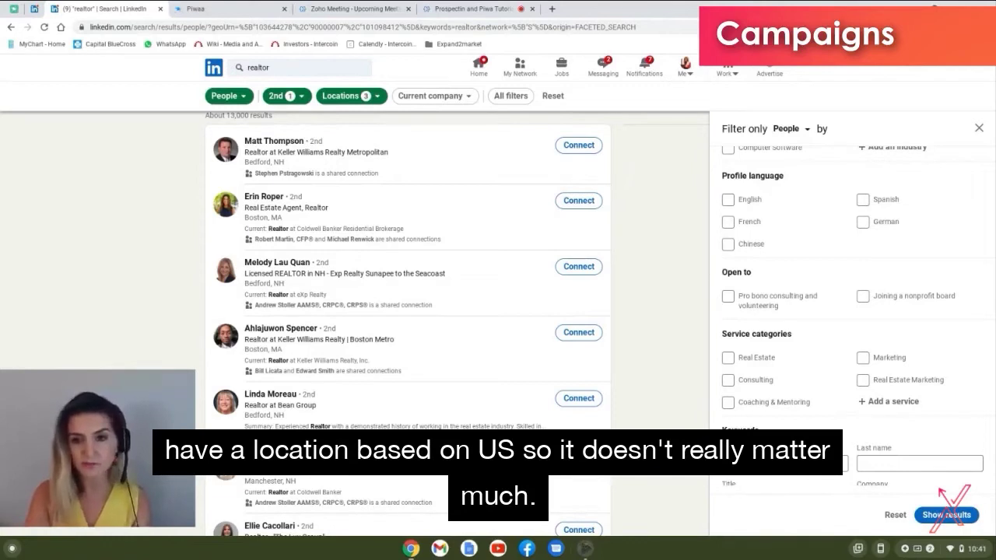
scroll(852, 311, down, 2)
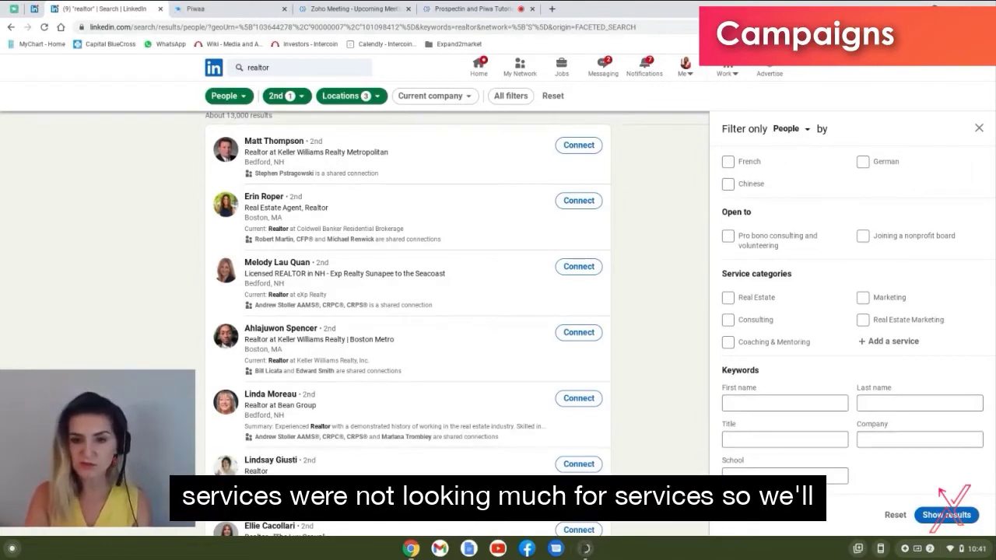
click(928, 515)
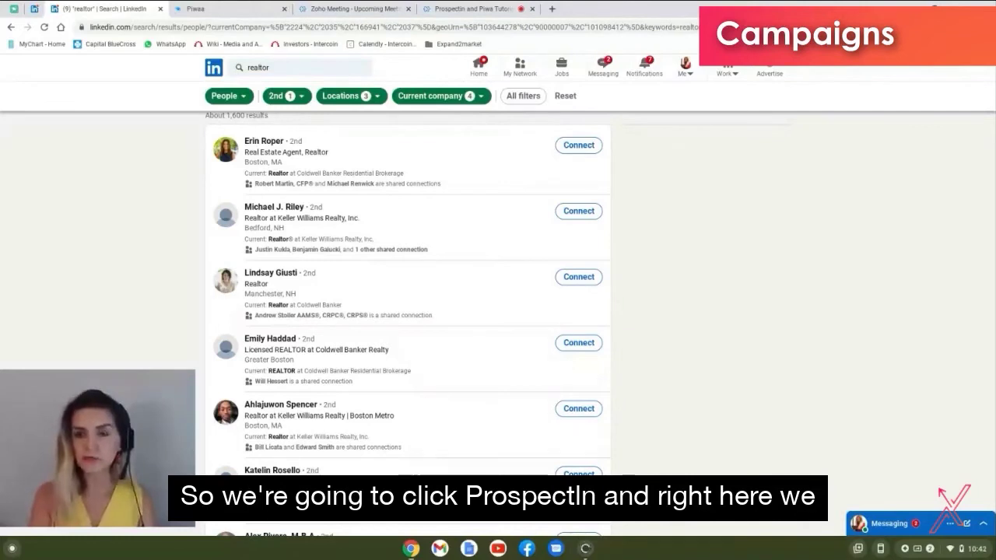
Step: Open the ProspectIn extension on the search results and choose the campaign "Real Estate USA/ Realtor/ 2nd connection" as the export target
click(945, 27)
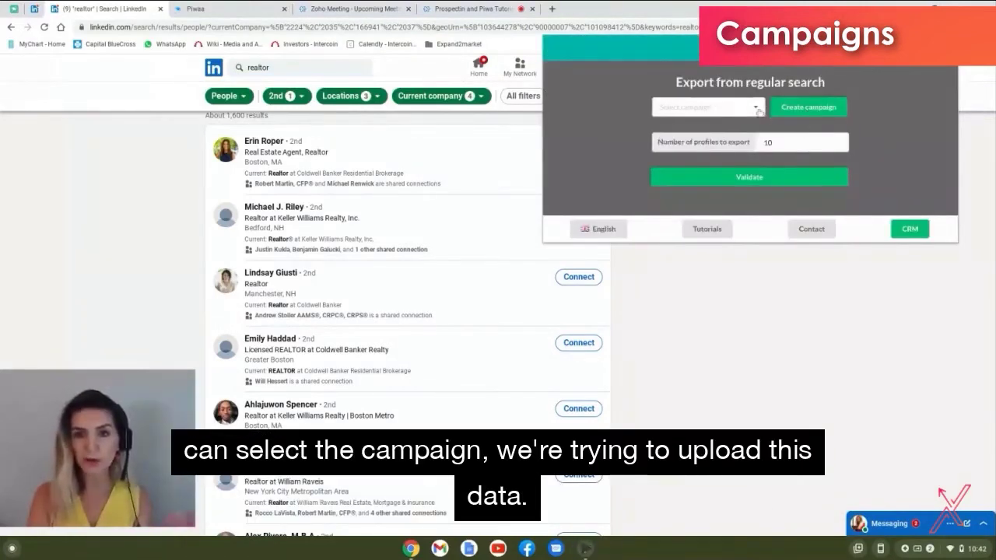
click(757, 109)
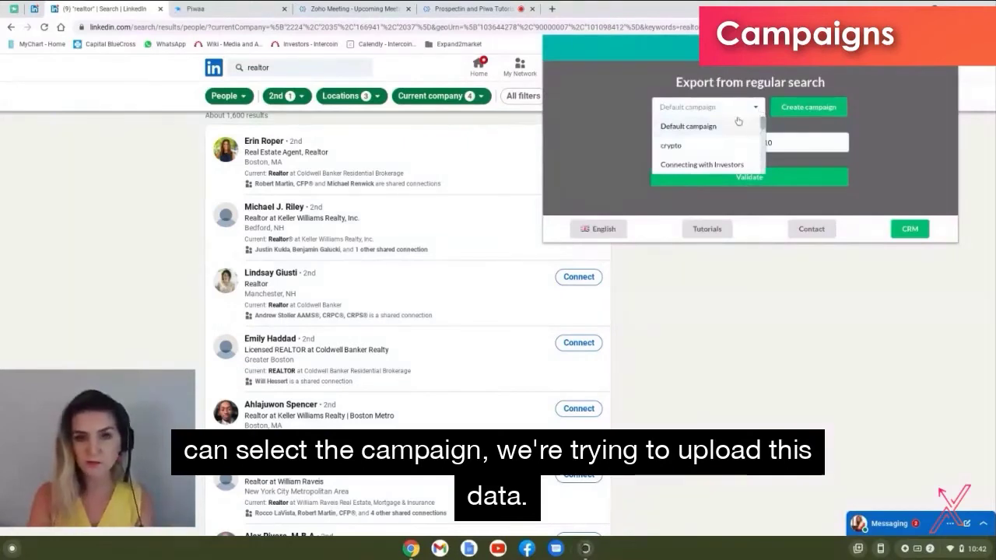
scroll(733, 127, down, 1)
scroll(733, 127, down, 5)
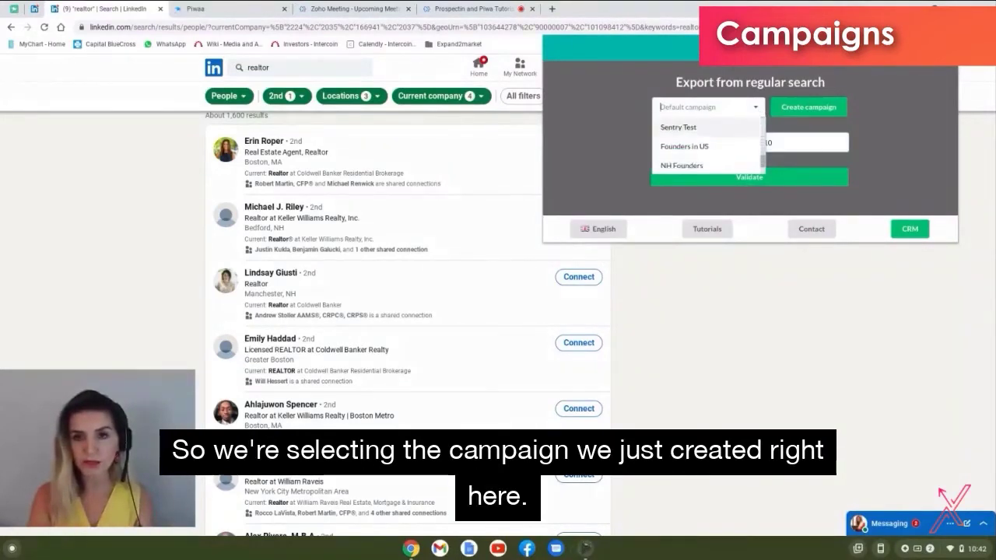
click(716, 164)
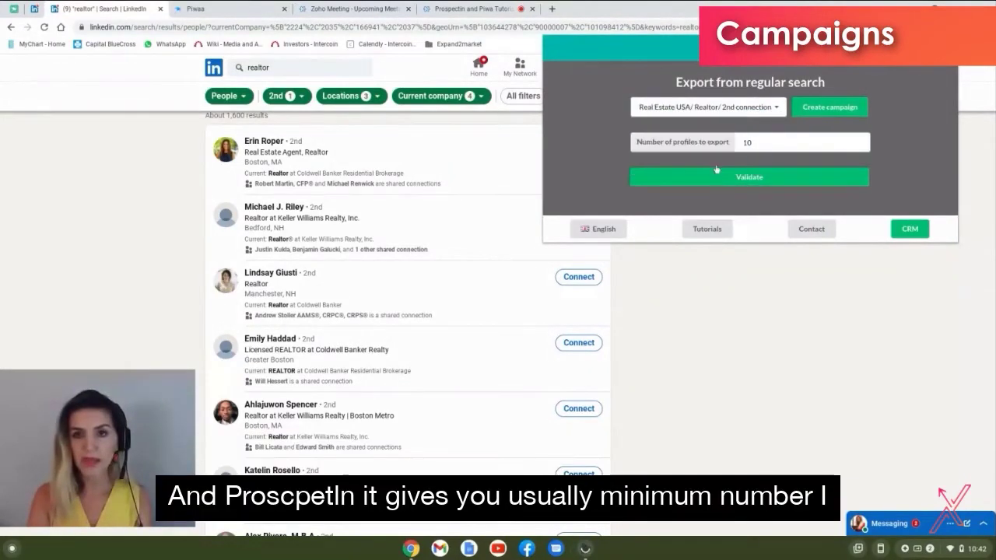
Step: Start exporting 500 profiles from the search into the campaign and stop the transfer early
click(761, 145)
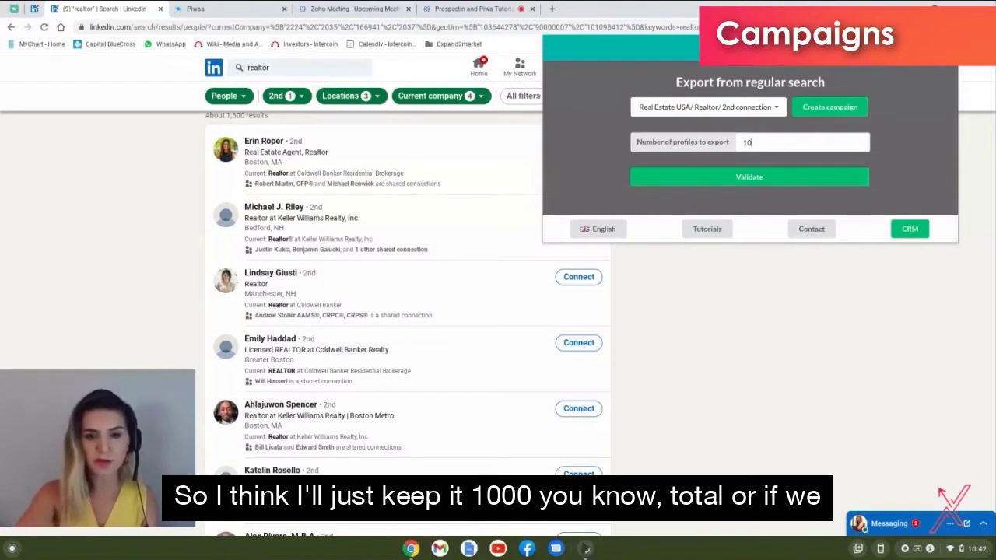
text(00)
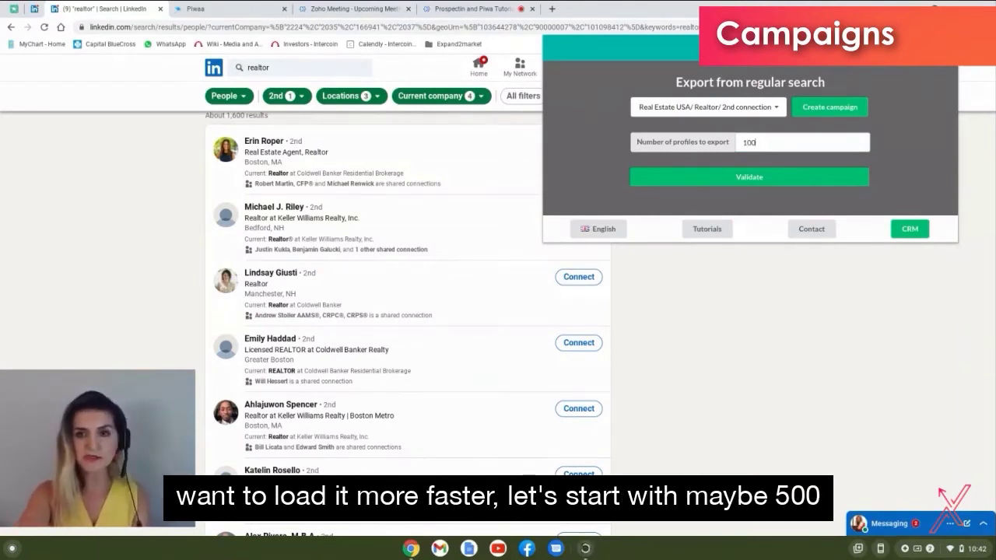
text(5)
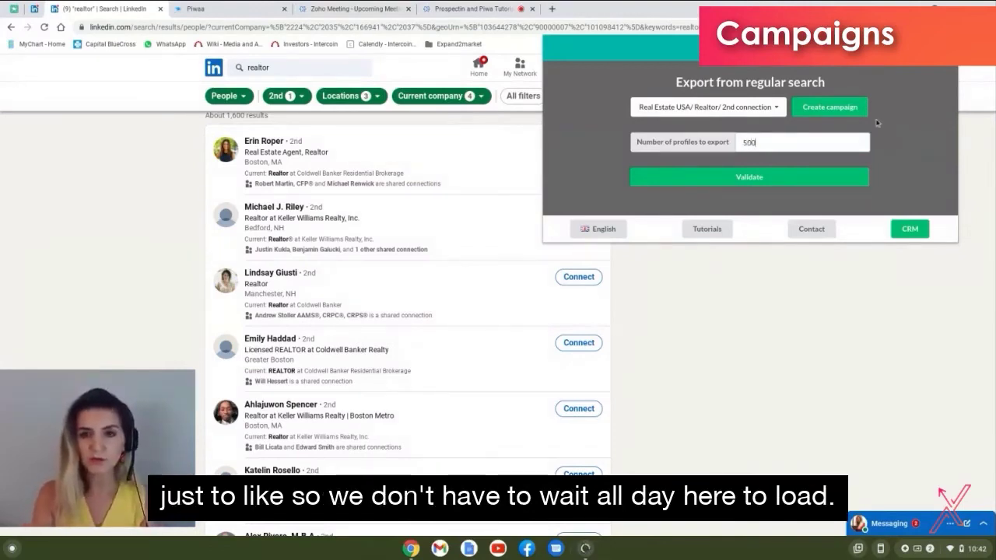
click(748, 178)
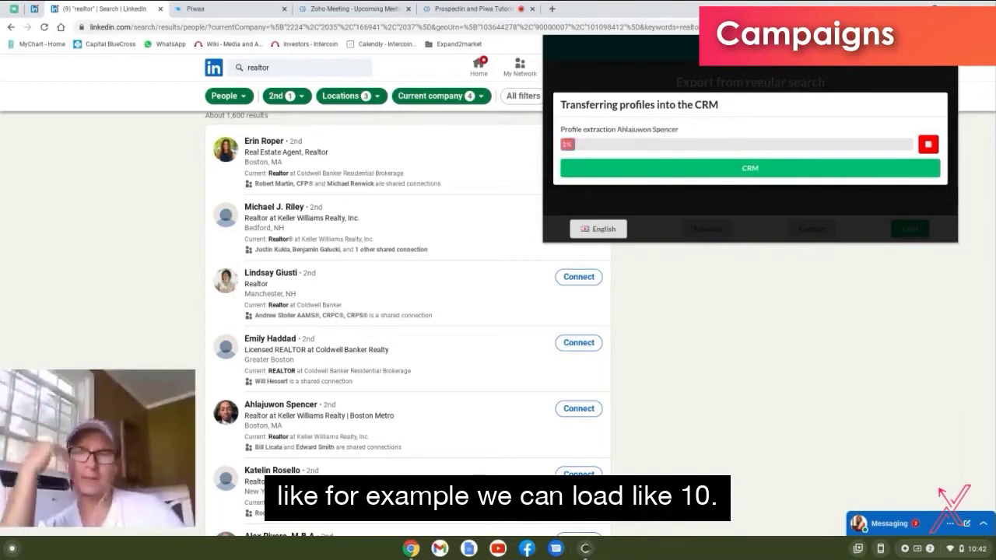
click(927, 145)
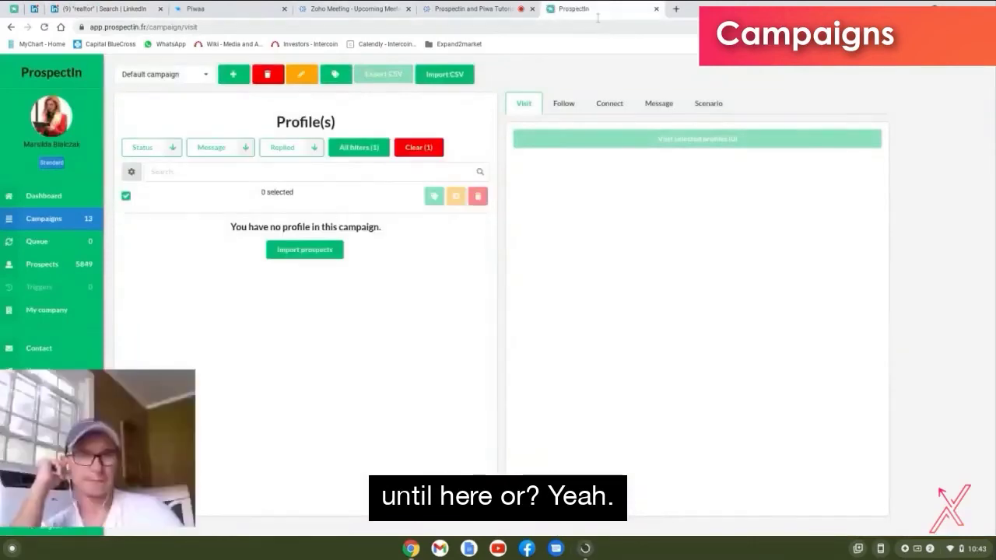
Step: Return to the LinkedIn search results and export 50 profiles into the same campaign
click(87, 8)
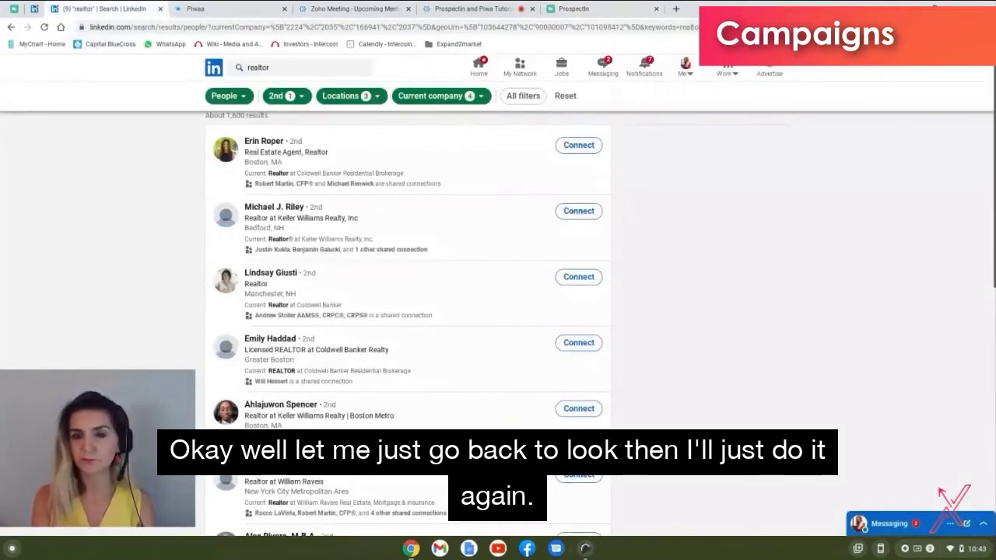
click(945, 26)
key(BackSpace)
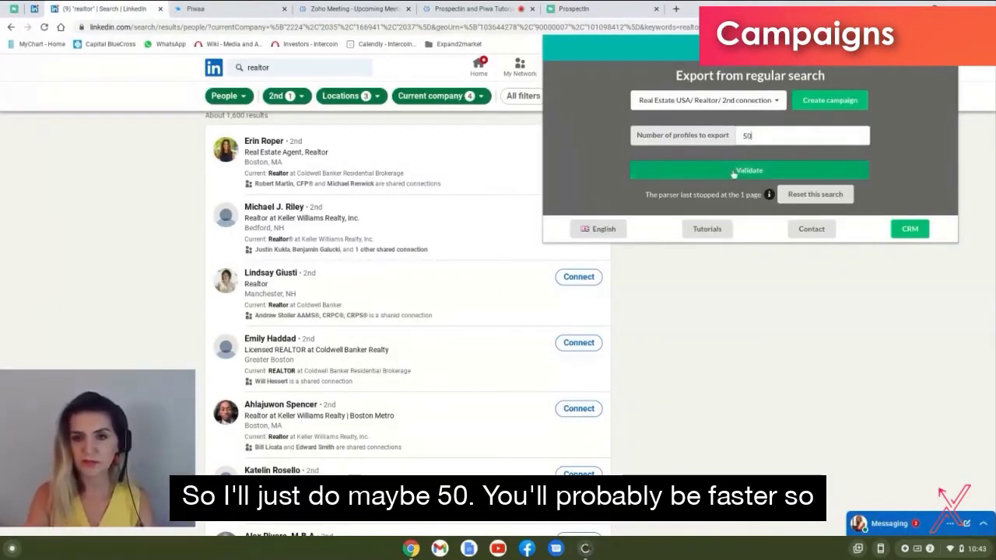
click(738, 170)
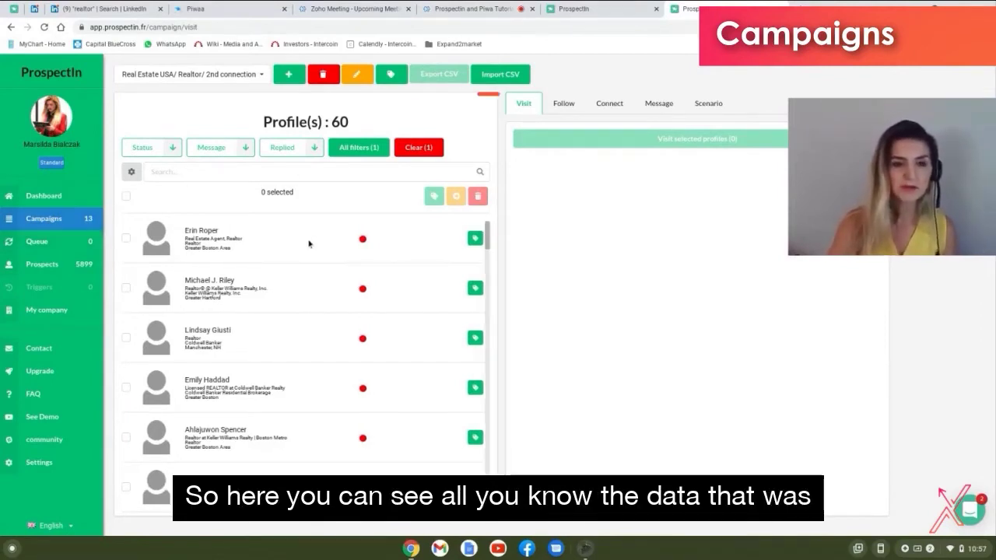
Step: Look through the campaign's imported profiles to check that their headlines and companies match the realtor search
scroll(308, 243, down, 1)
scroll(308, 244, down, 3)
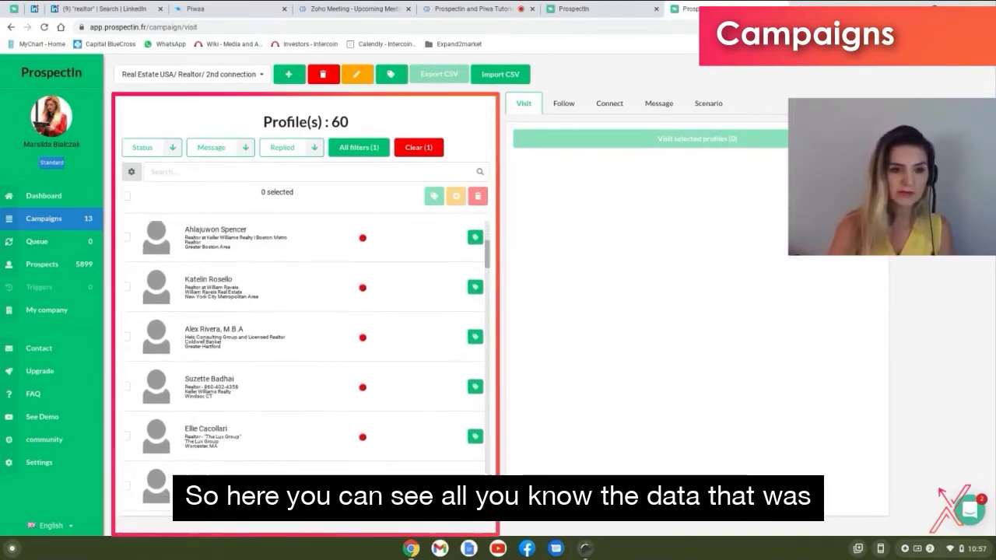
scroll(308, 243, down, 2)
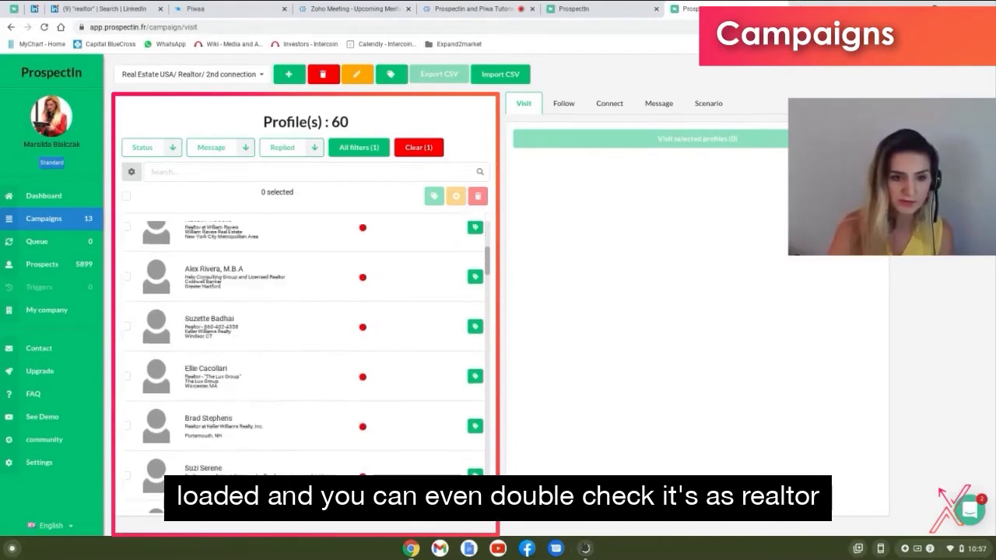
scroll(303, 366, up, 4)
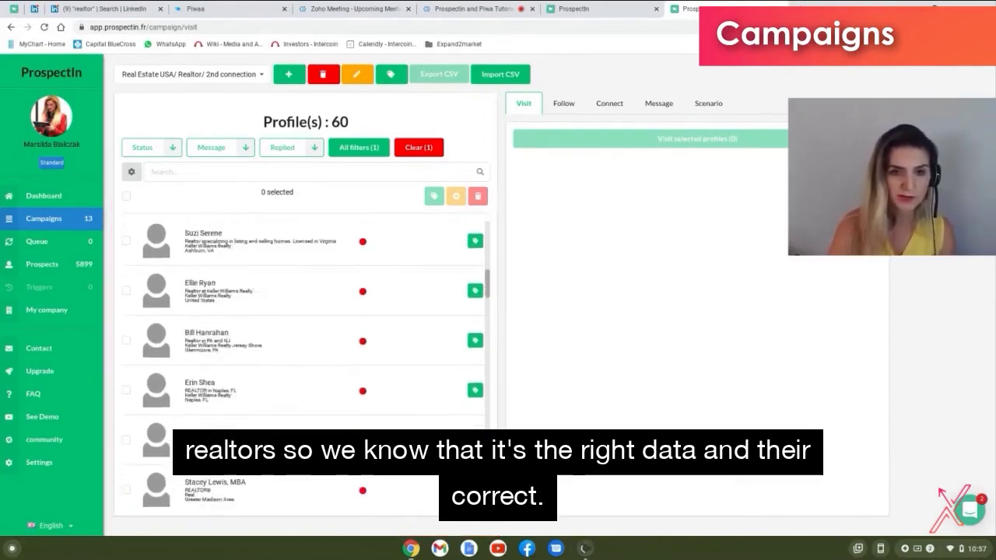
scroll(304, 366, up, 1)
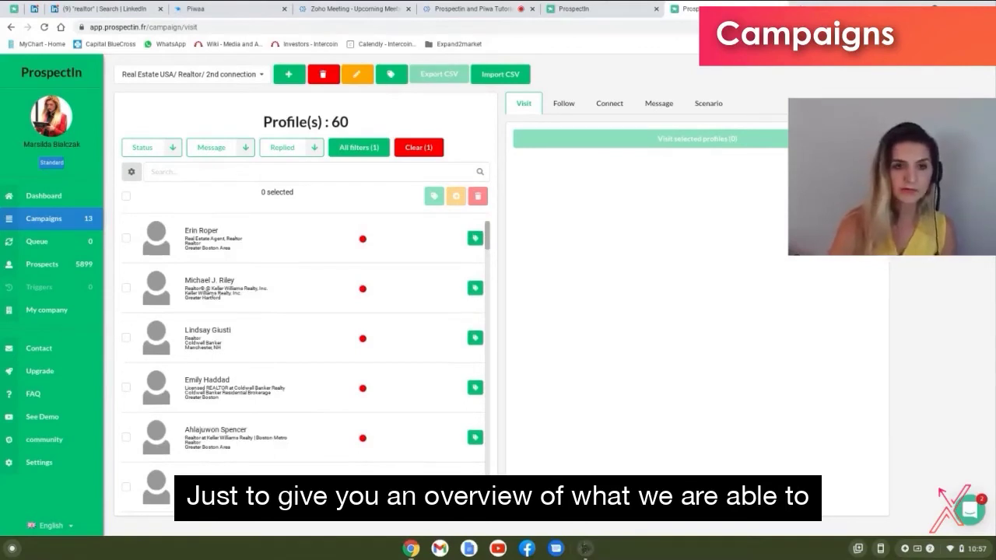
Step: Filter the campaign's profiles by the statuses Pending and Not connected and by No message sent, and view the Replied options
click(172, 151)
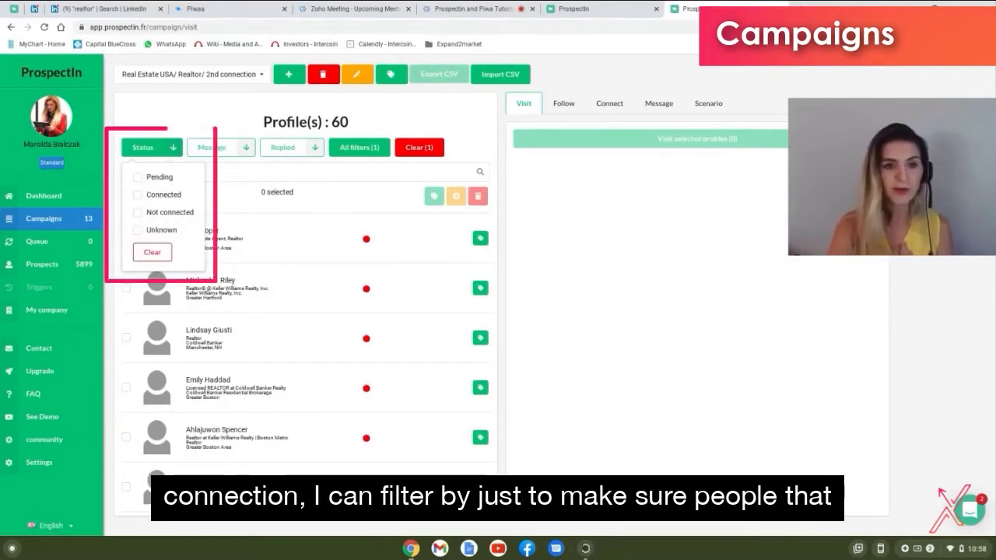
click(138, 212)
click(137, 178)
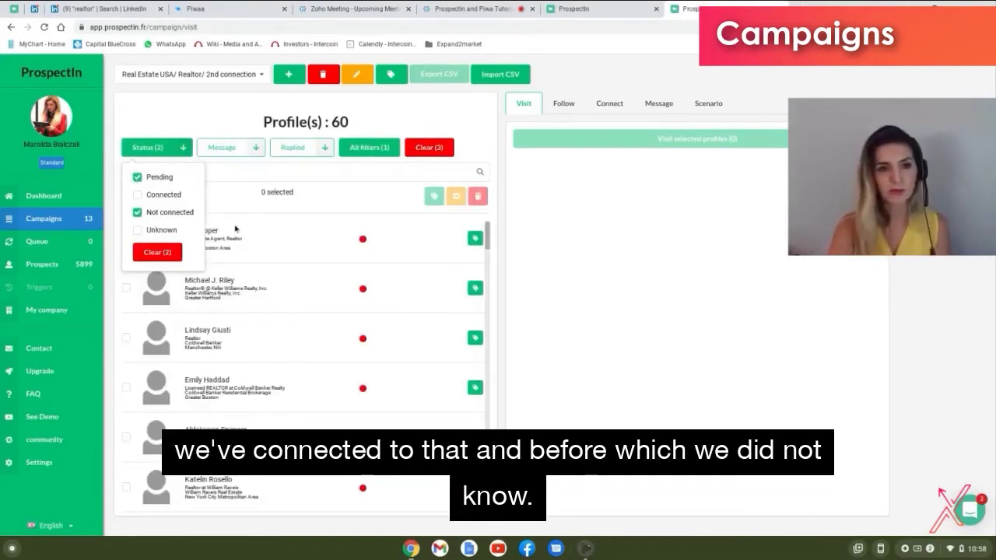
click(223, 174)
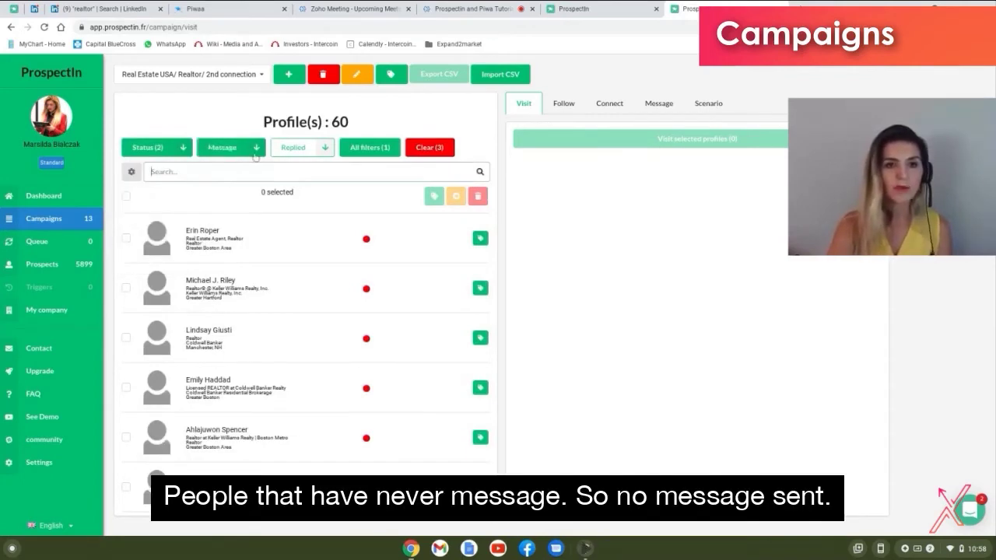
click(225, 147)
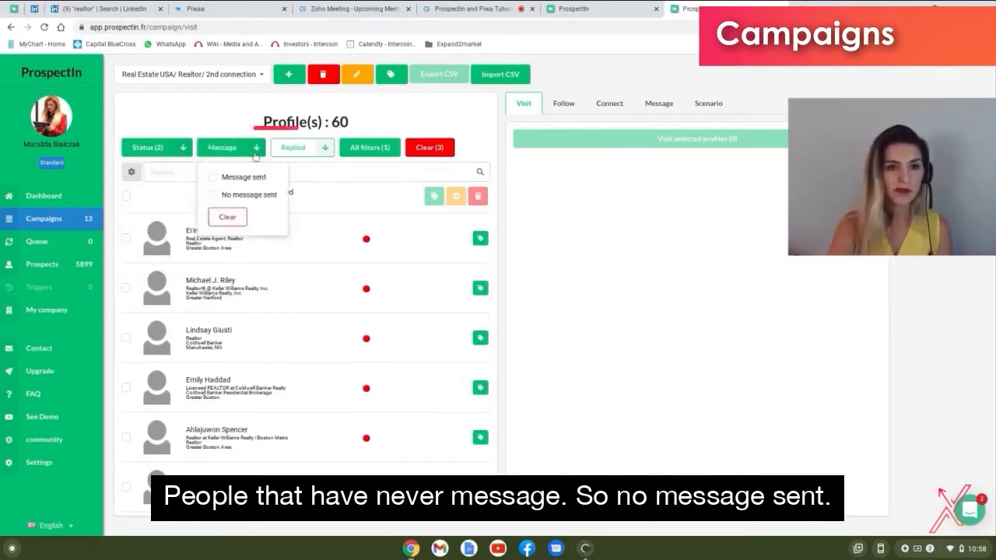
click(212, 195)
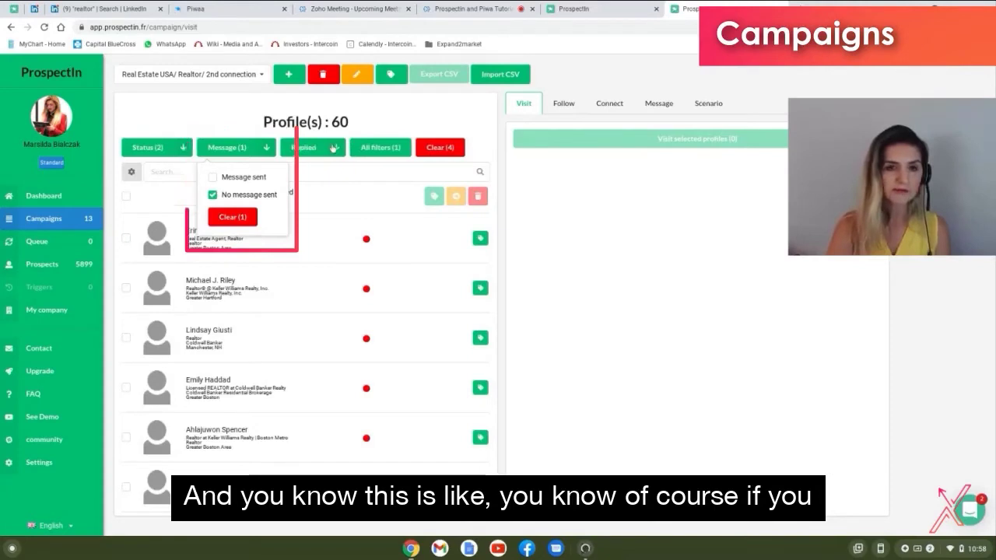
click(333, 148)
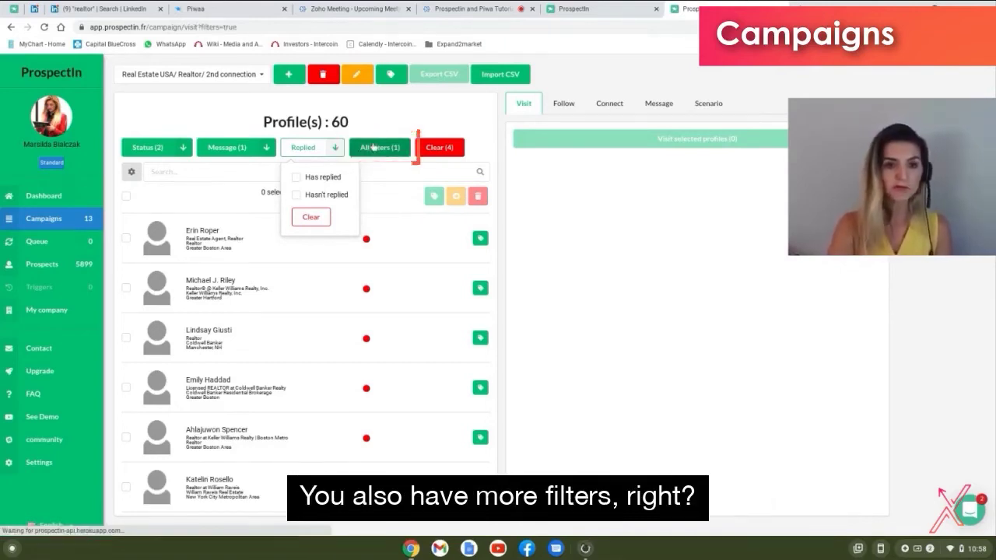
Step: Clear all profile filters, and filter the campaign only by the status Not connected and by No message sent
click(373, 147)
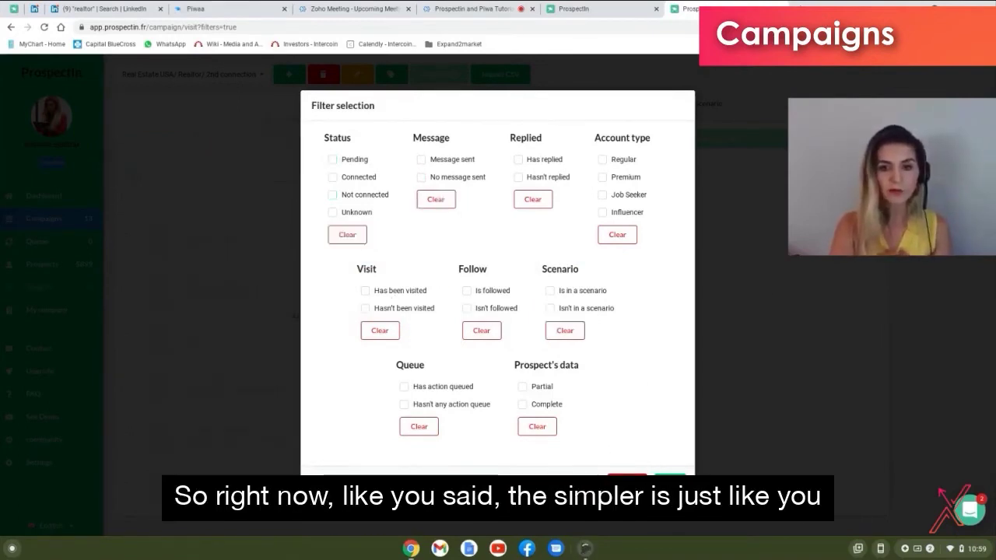
click(669, 476)
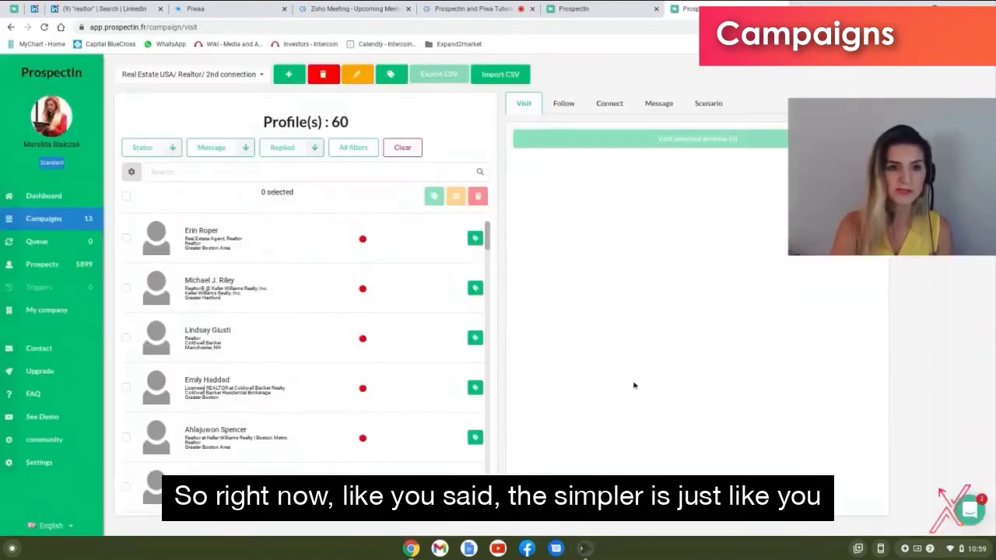
click(173, 150)
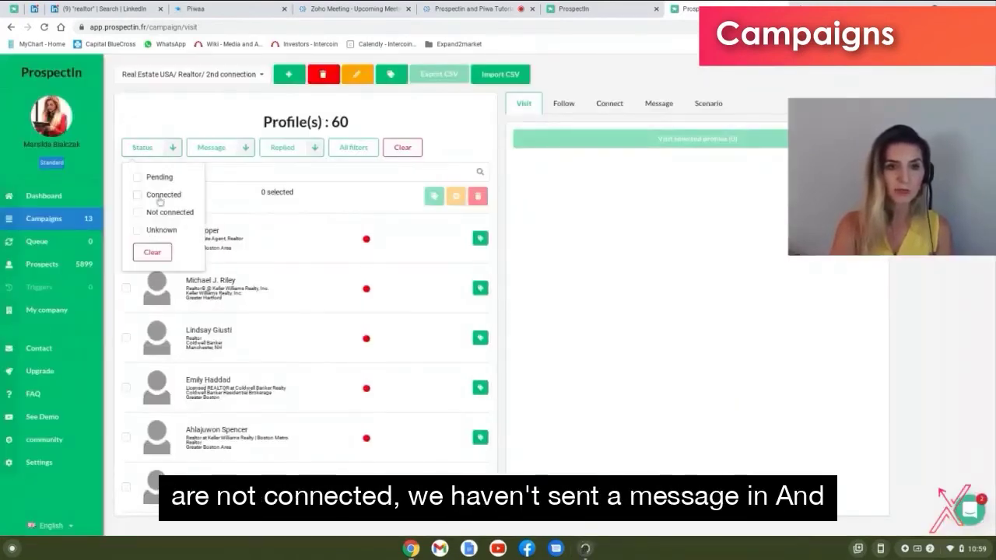
click(138, 215)
click(222, 147)
click(212, 194)
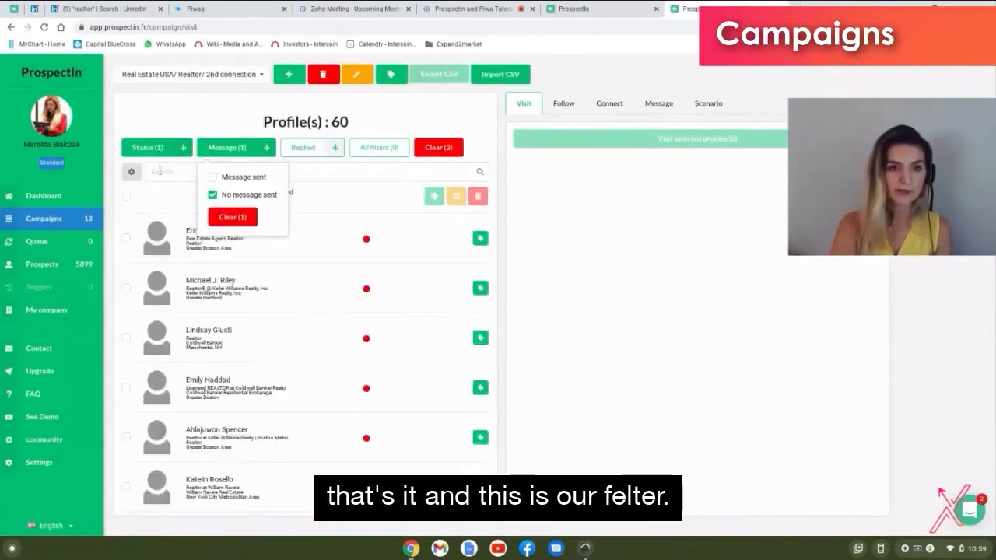
click(148, 109)
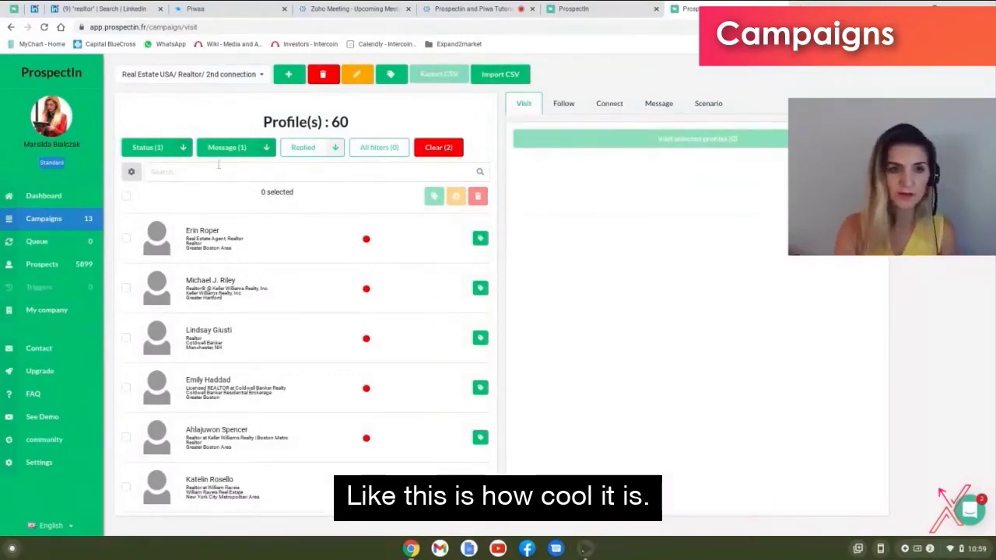
Step: Select all filtered profiles and try to switch from the Visit action to the Connect action
click(126, 196)
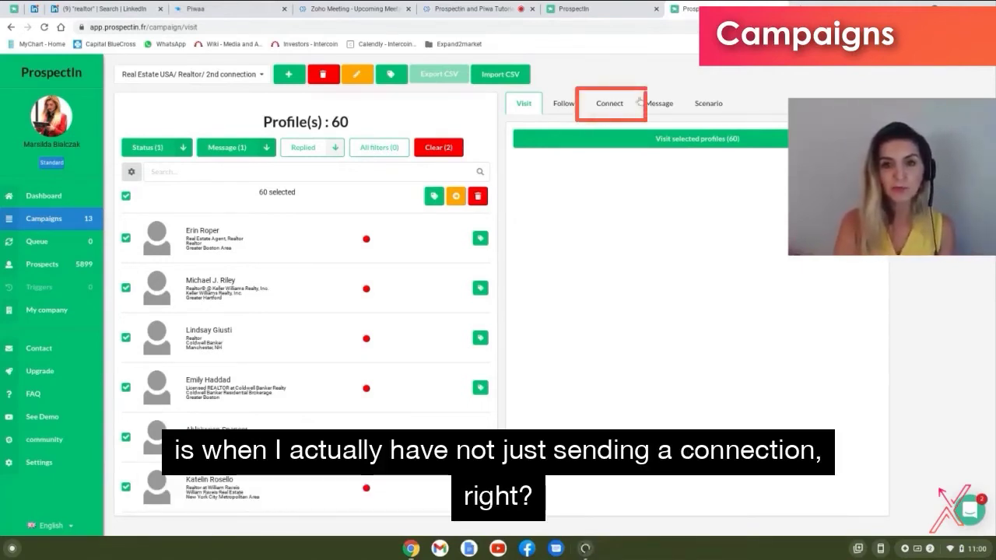
click(615, 107)
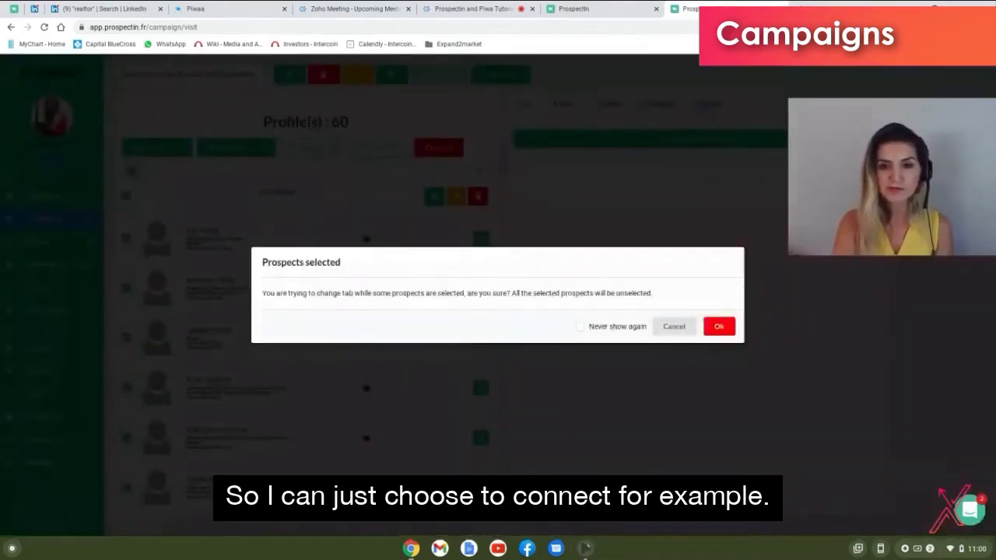
click(667, 326)
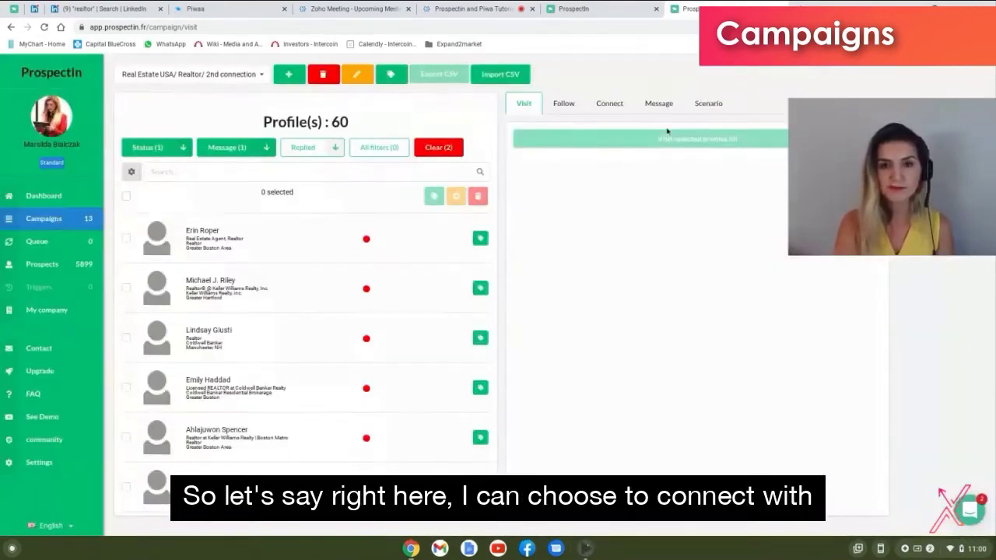
Step: Switch the campaign to the Connect action, start a new note and name it "introduction"
click(612, 106)
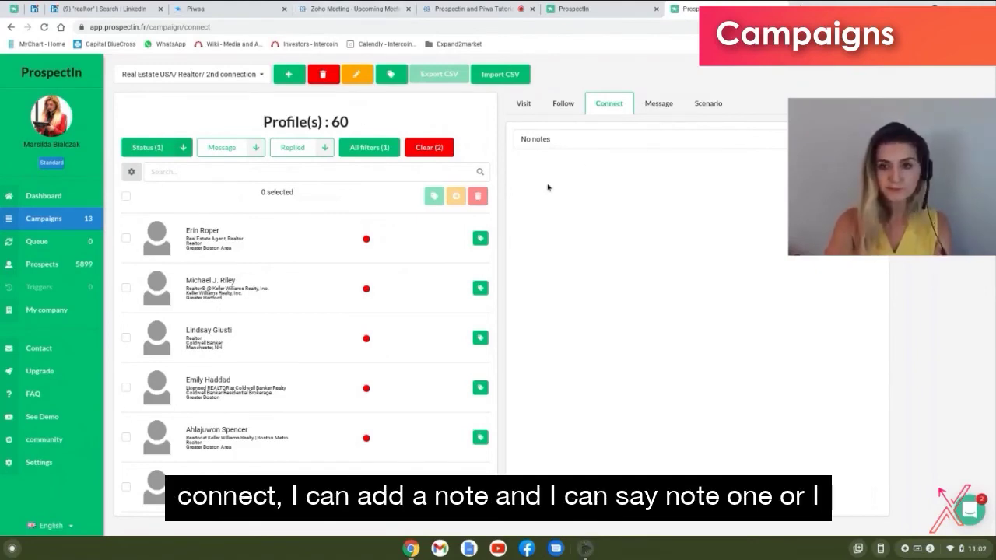
click(544, 139)
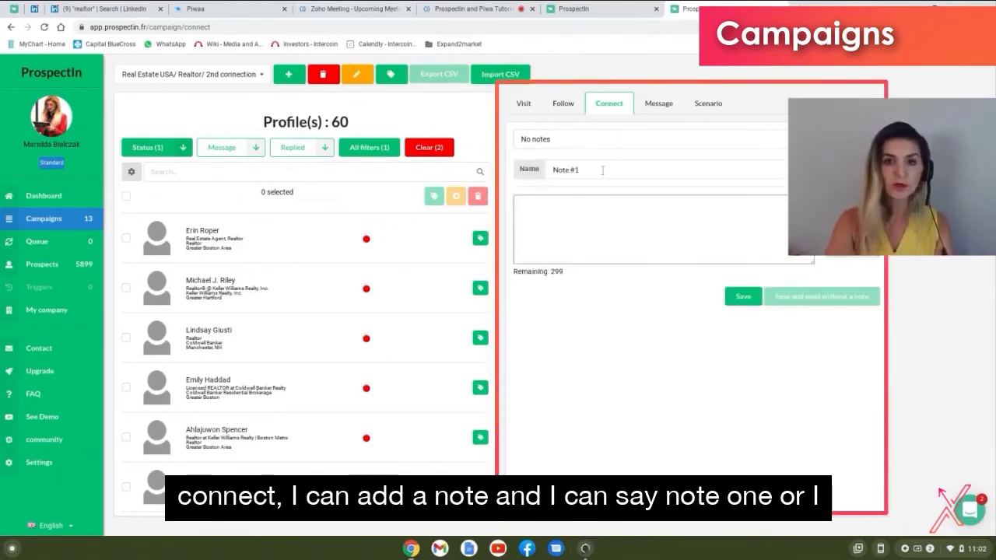
click(603, 171)
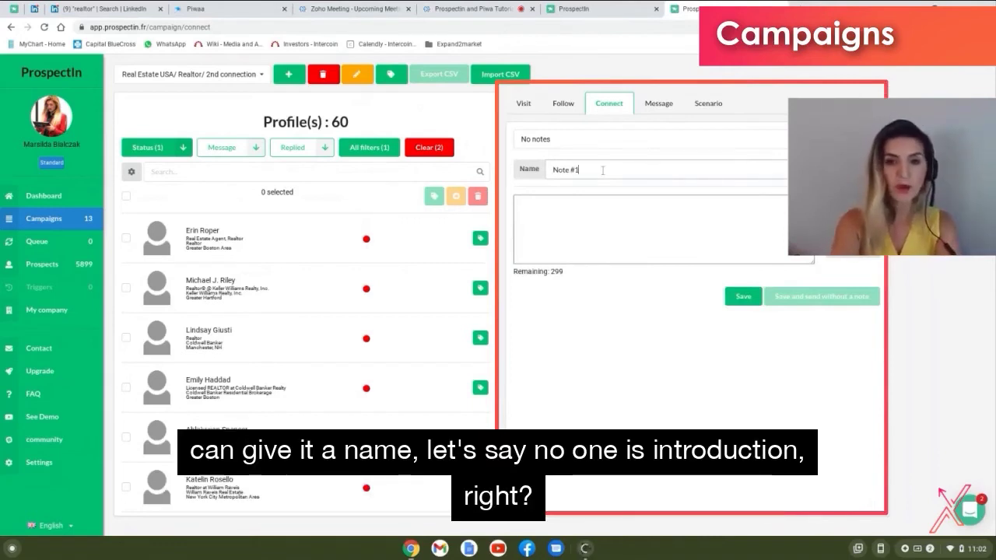
key(BackSpace)
key(BackSpace)
key(BackSpace)
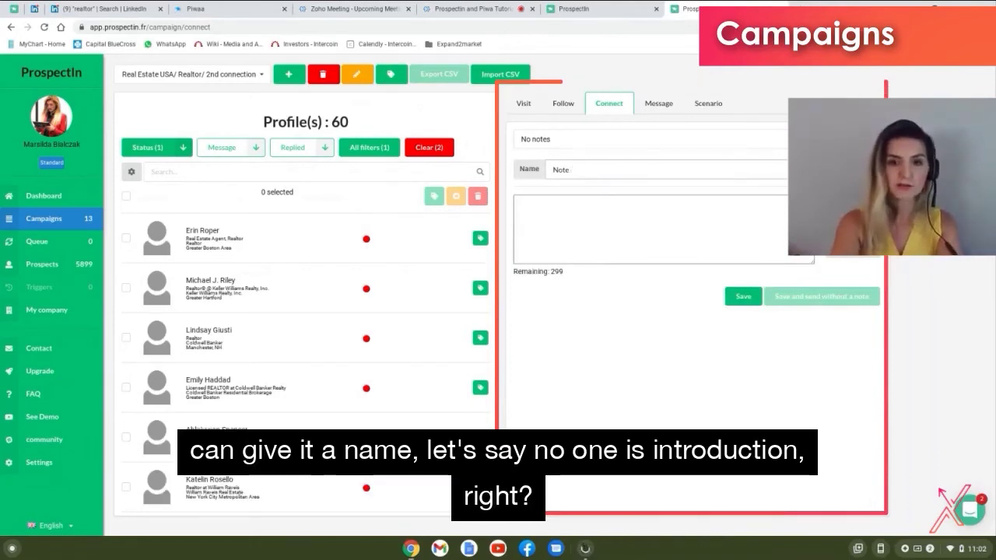
key(BackSpace)
key(BackSpace)
key(BackSpace)
key(BackSpace)
text(int)
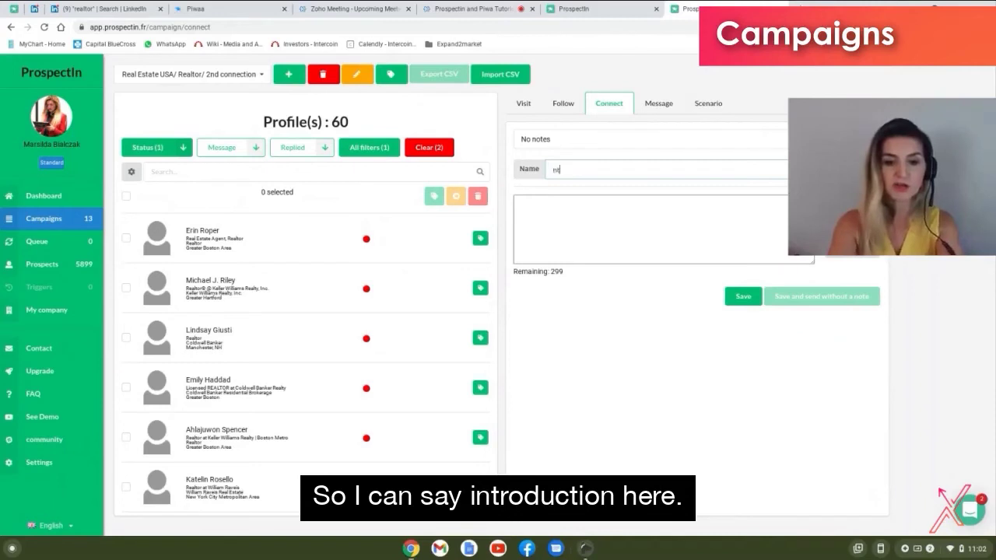
text(roduction)
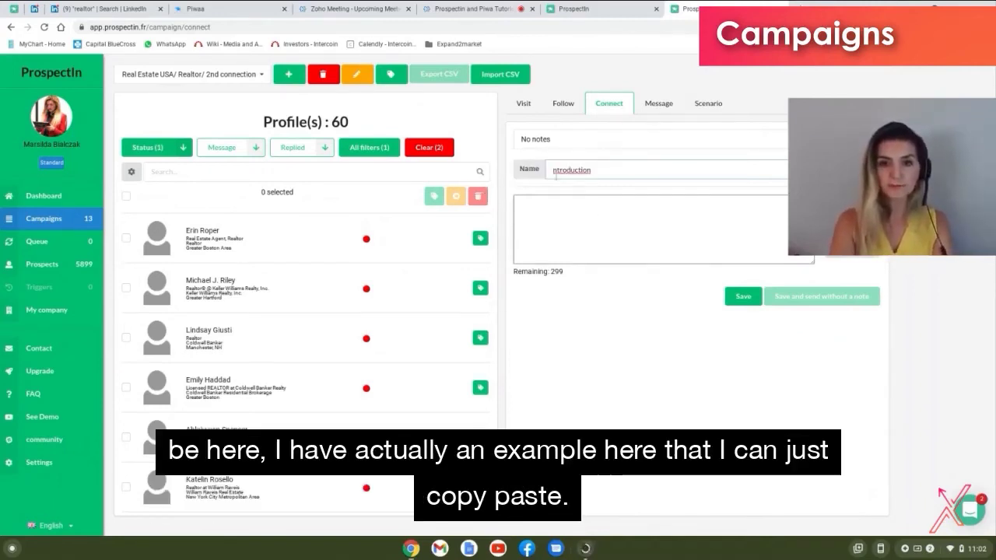
Step: Copy the Template 1 text from the saved replies in Piwaa and paste it into the ProspectIn introduction note's message
click(239, 13)
click(324, 523)
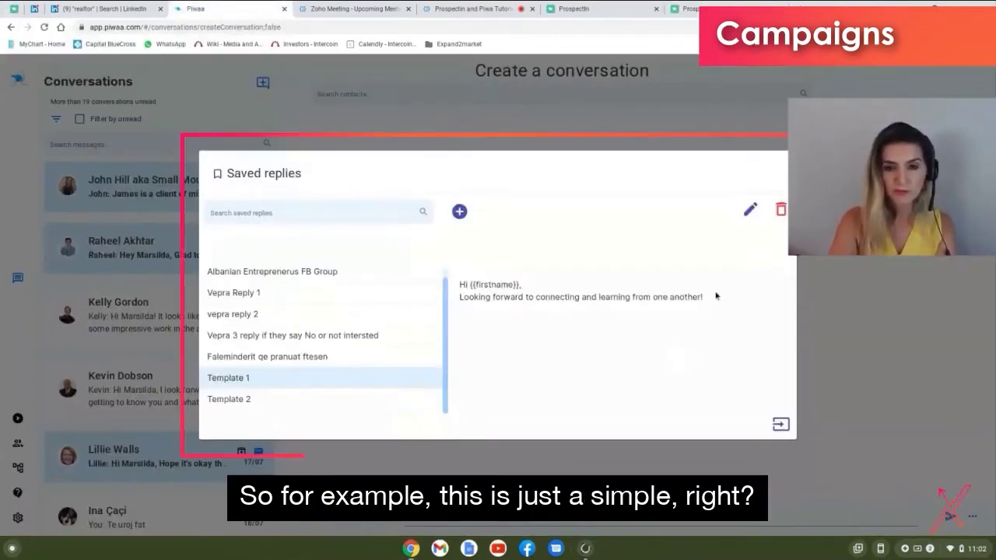
drag(708, 298, 458, 291)
key(ctrl+c)
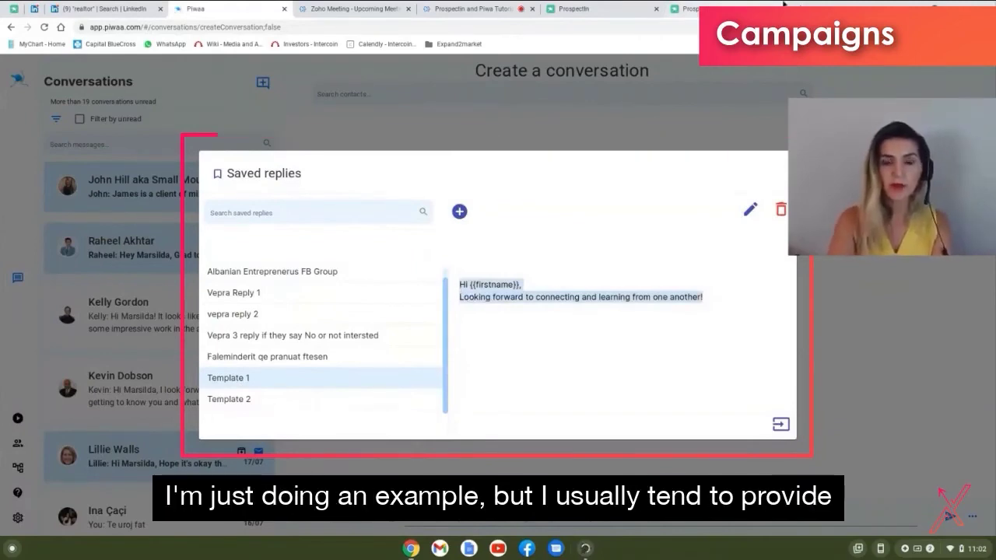
click(747, 9)
click(554, 209)
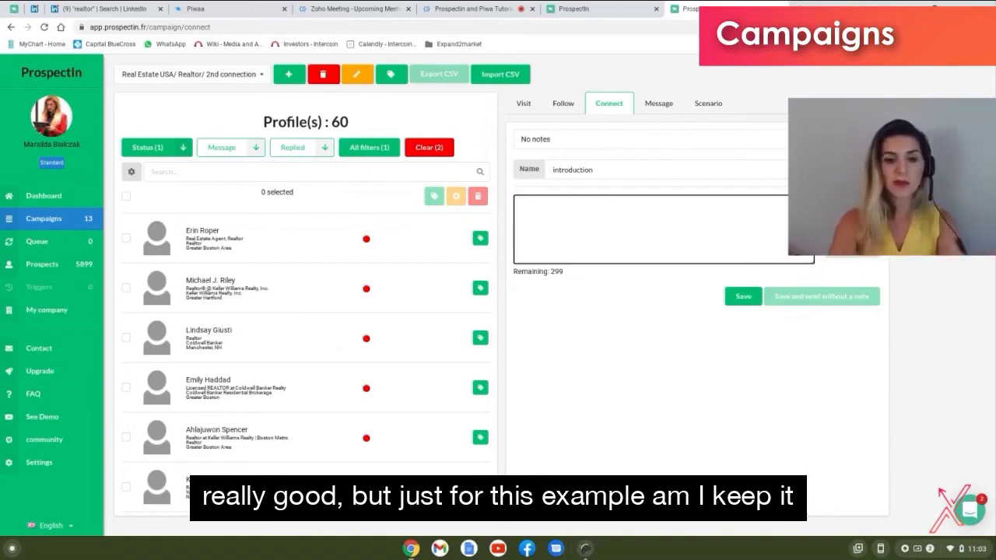
key(ctrl+v)
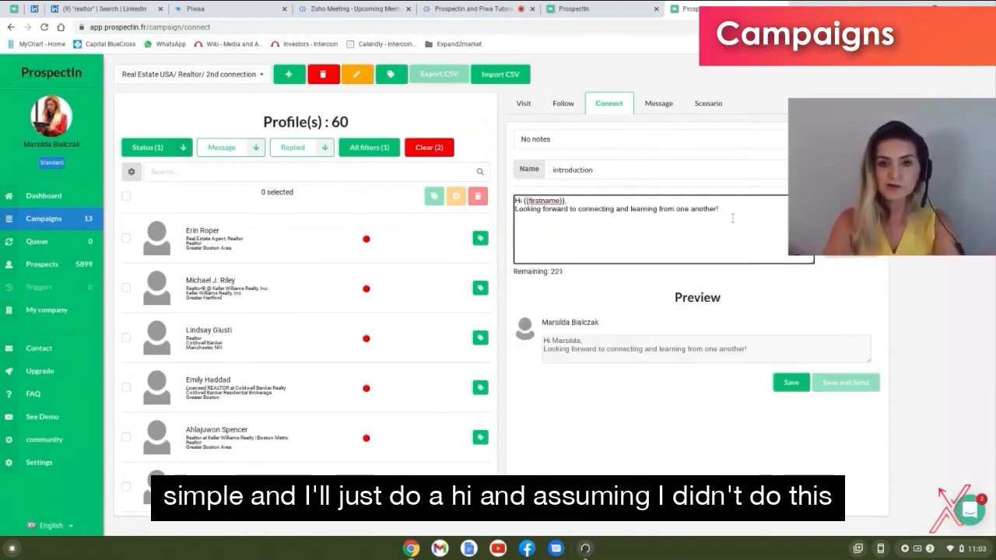
Step: Delete the {{firstname}} placeholder from the note's greeting and undo the deletion
drag(566, 201, 524, 201)
key(BackSpace)
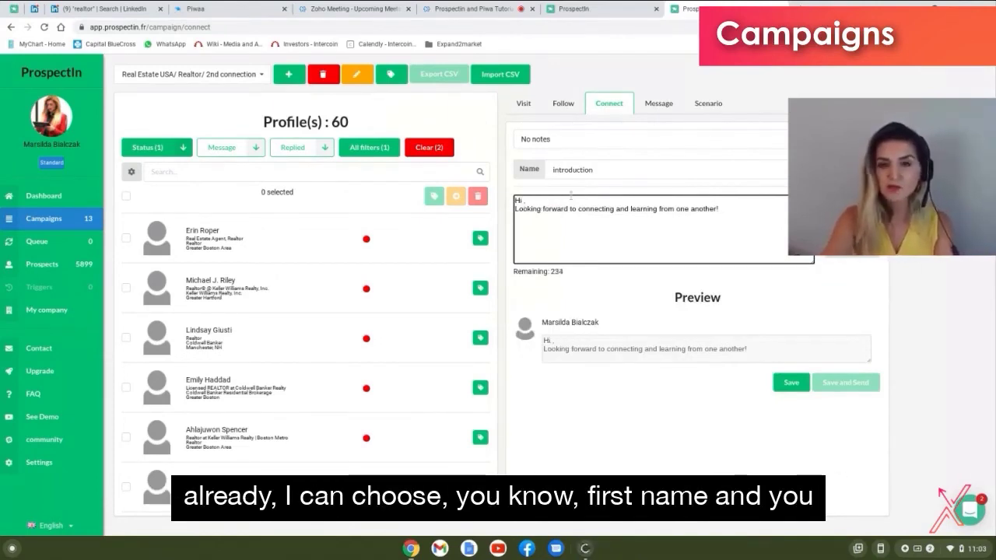
key(ctrl+z)
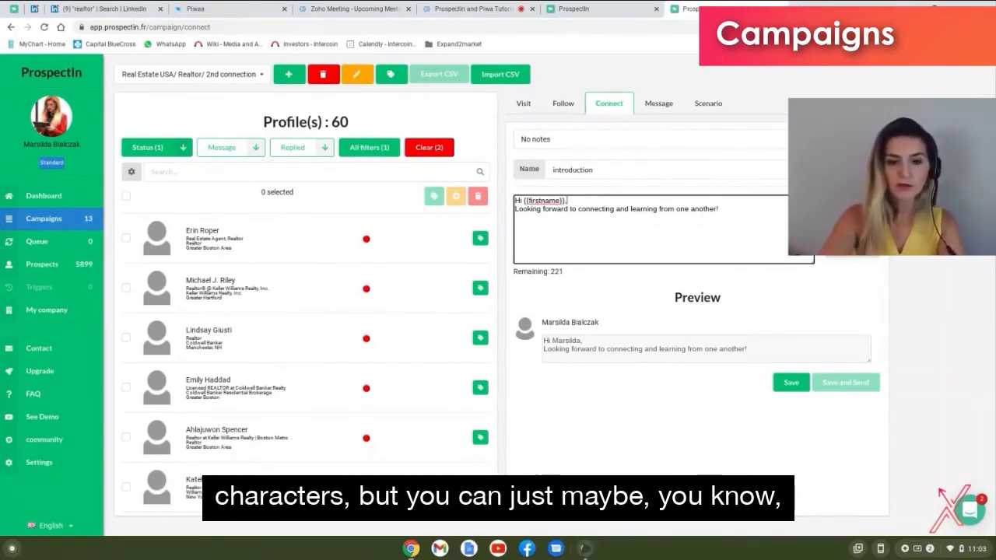
Step: Add "I saw we were both passionate about real estate." as its own paragraph between the note's greeting and its closing sentence
key(Return)
text(I )
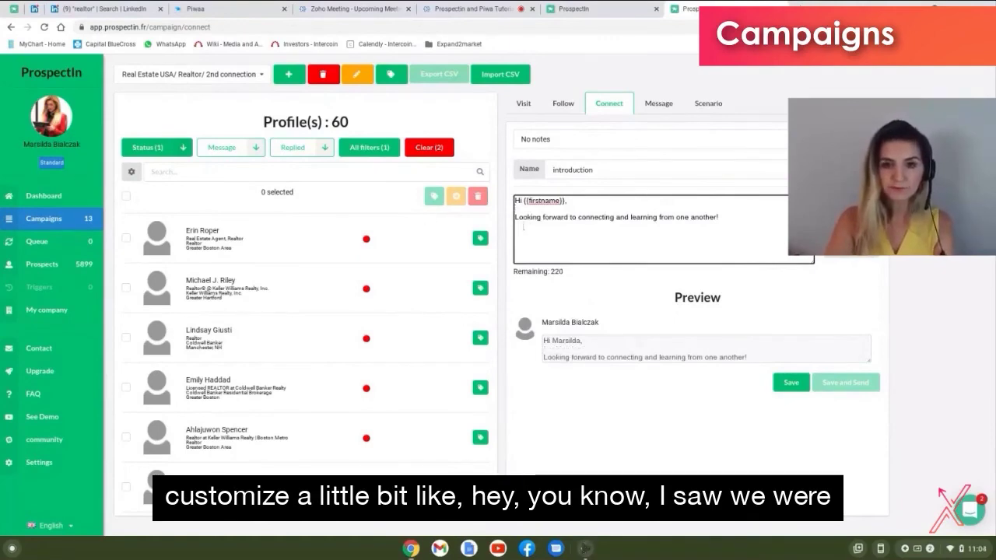
text(saw we were both pass)
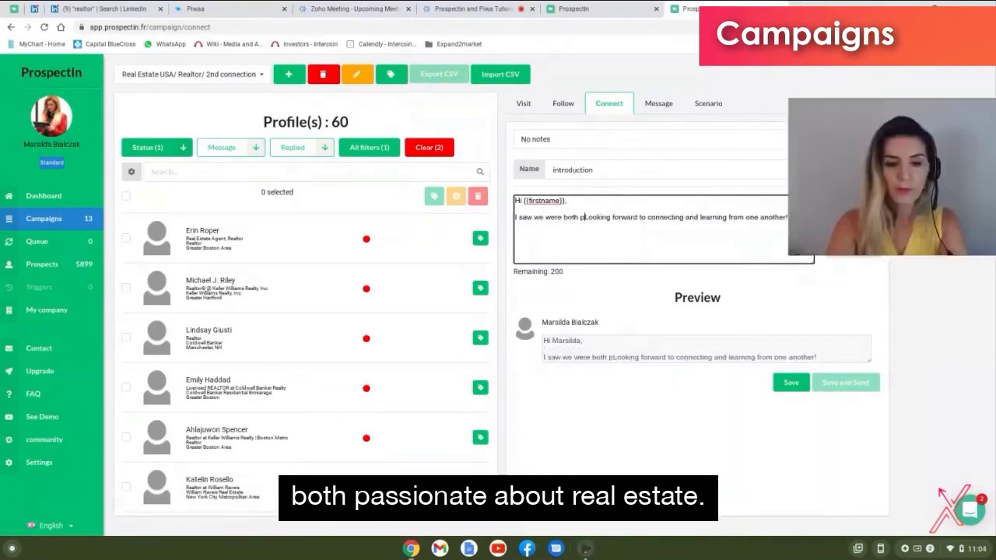
text(ionate ab)
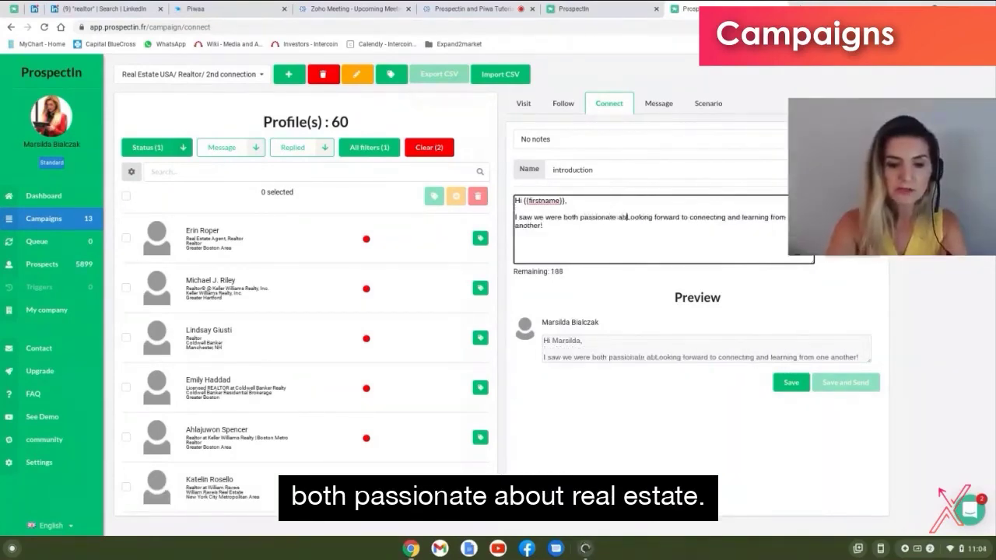
text(out real estate)
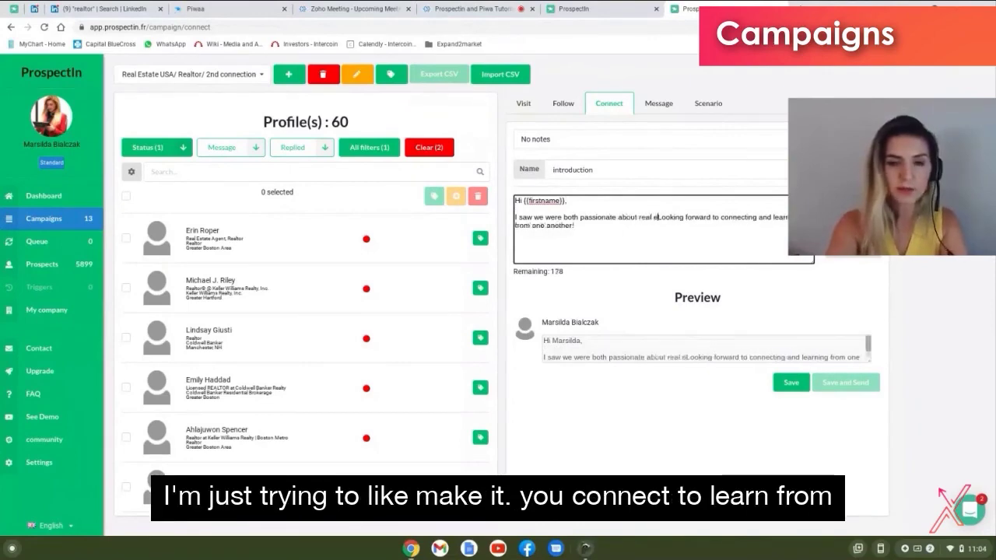
text(.)
key(Return)
key(Return)
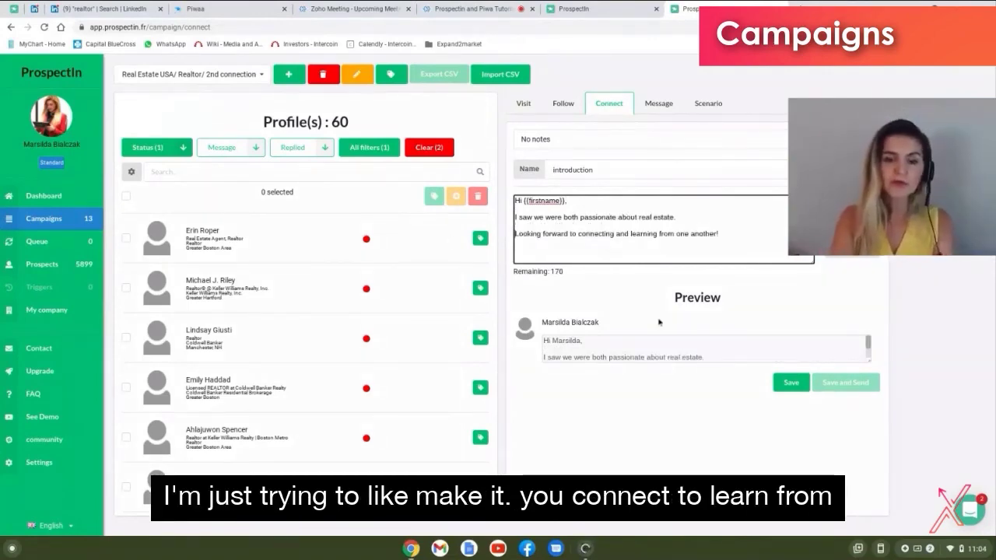
click(738, 239)
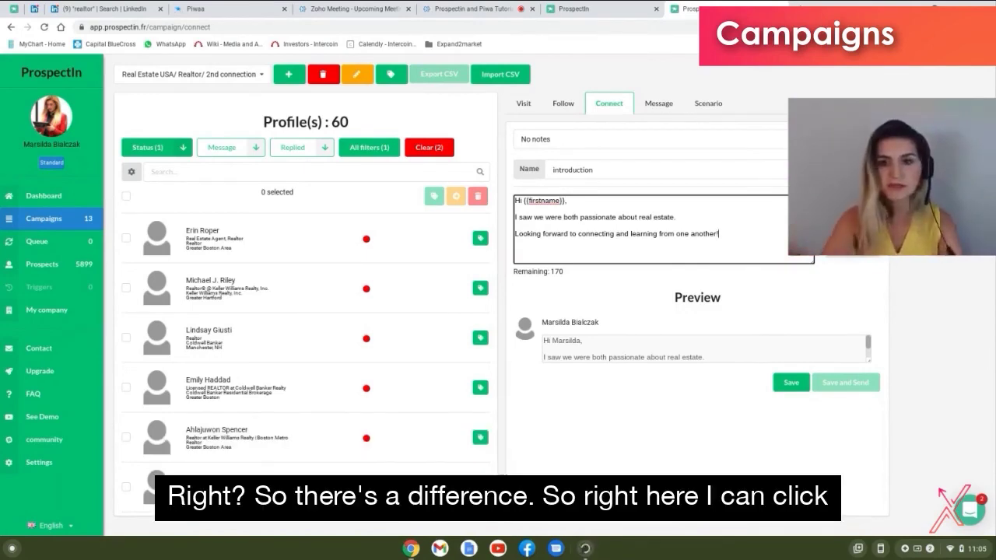
Step: Select all filtered campaign profiles as recipients of the connection request with the introduction note
click(783, 383)
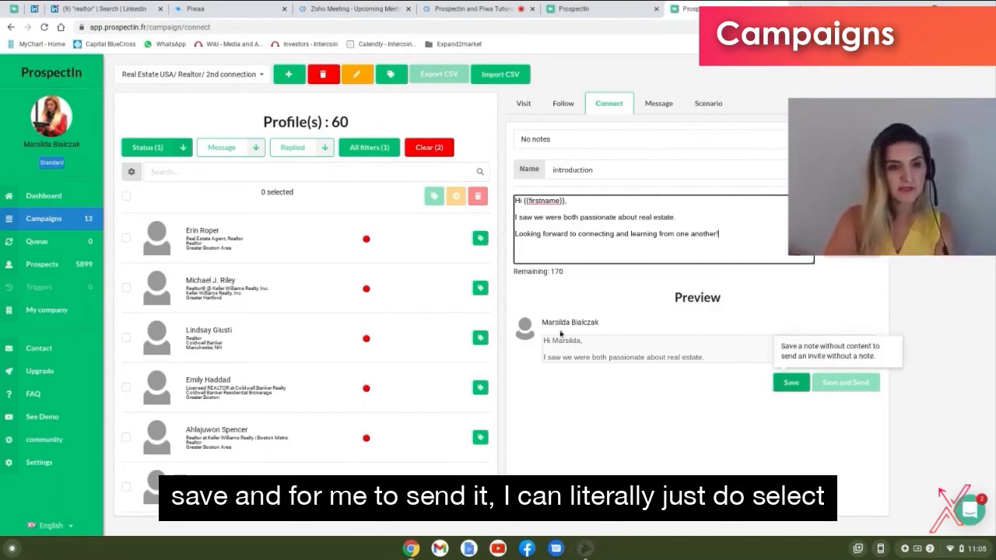
click(125, 195)
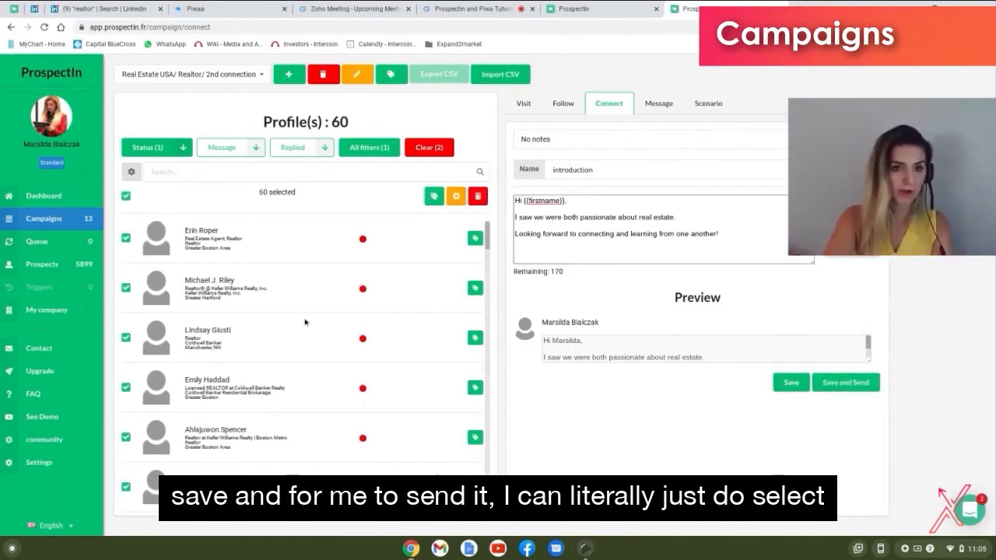